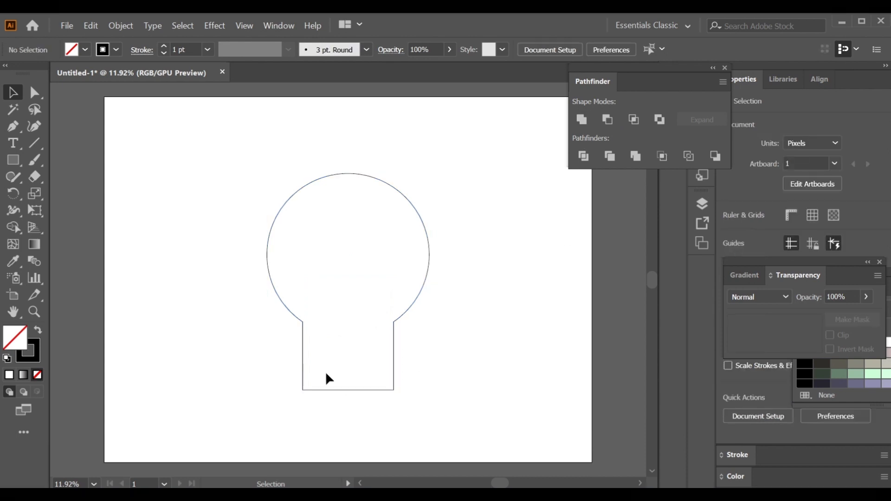
Undo the union, raise the neck rectangle's bottom edge slightly, and unite the rectangle with the circle.
key(ctrl+z)
click(348, 389)
drag(348, 390, 349, 381)
key(ctrl+a)
click(581, 120)
click(508, 302)
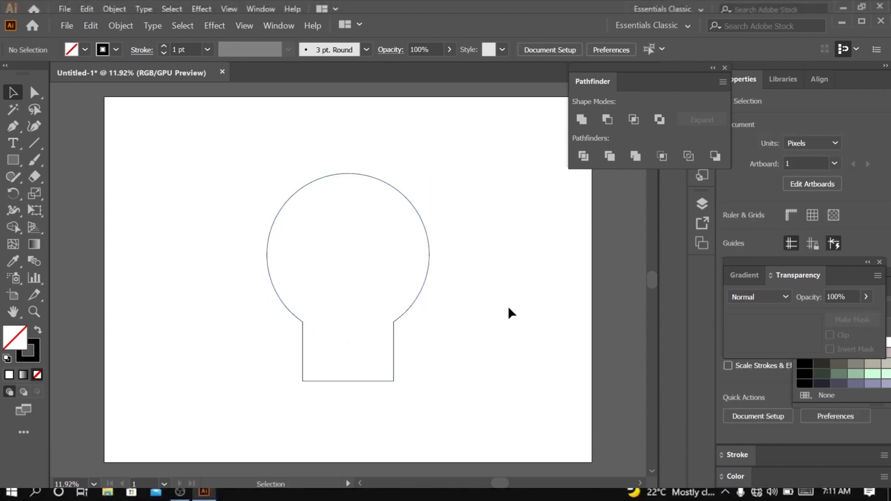
Undo the union again, shorten the neck rectangle further from below, and merge it with the circle.
key(ctrl+z)
click(409, 359)
click(348, 381)
drag(348, 381, 350, 370)
key(ctrl+a)
click(581, 120)
click(496, 321)
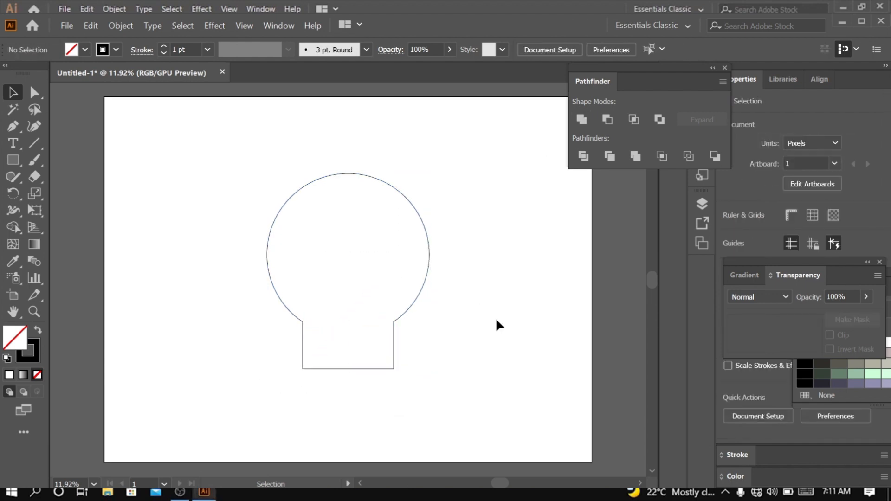
Undo the last union, shorten the neck rectangle a little more from its bottom edge, and reunite it with the circle.
key(ctrl+z)
click(344, 378)
click(348, 369)
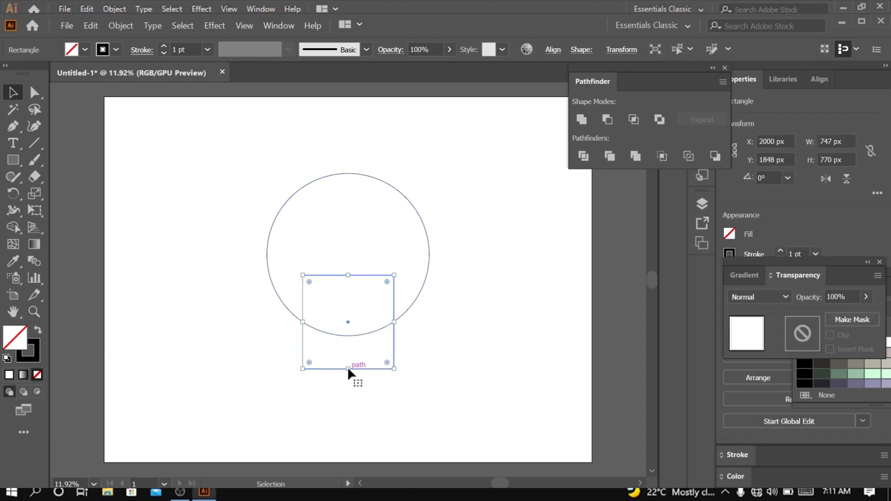
drag(348, 368, 349, 362)
key(ctrl+a)
click(582, 120)
click(528, 285)
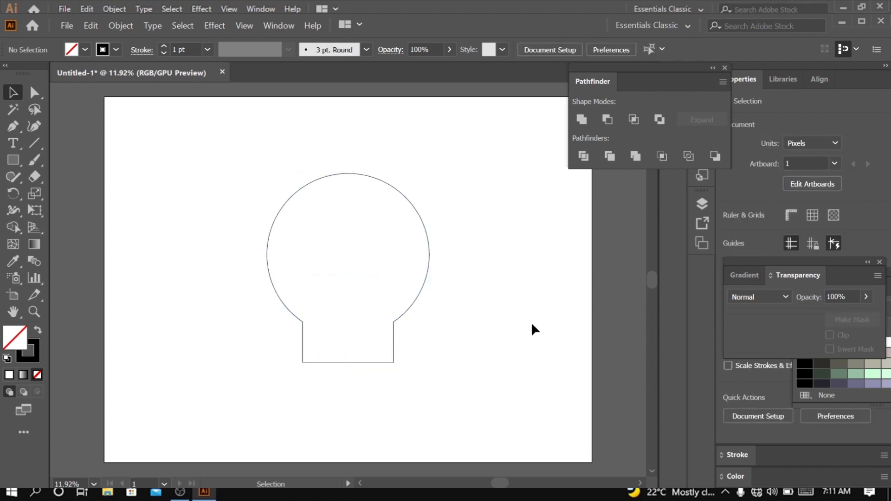
Redo the union of the circle and shortened rectangle as one bulb outline, and move it down and to the right.
key(ctrl+z)
click(553, 50)
click(581, 119)
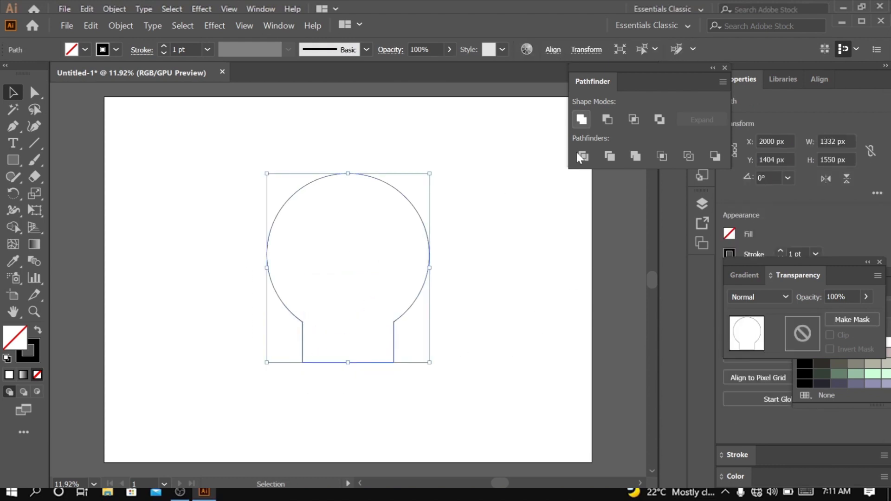
click(533, 352)
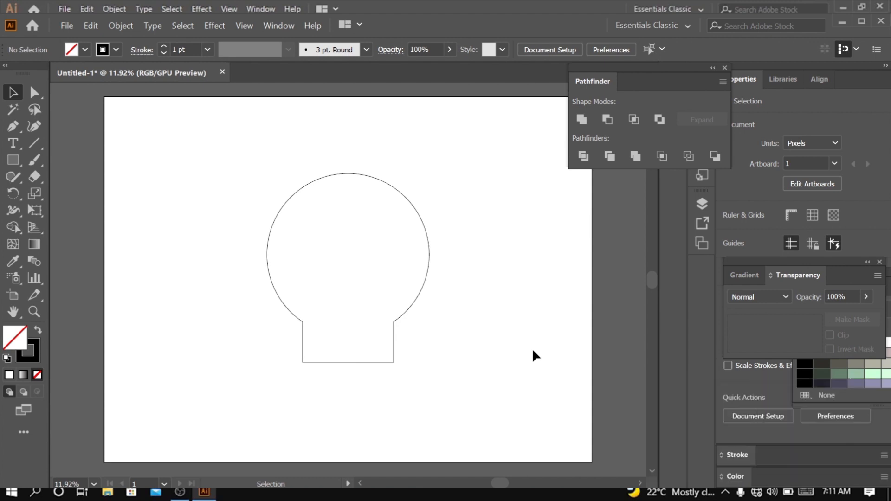
drag(422, 285, 491, 320)
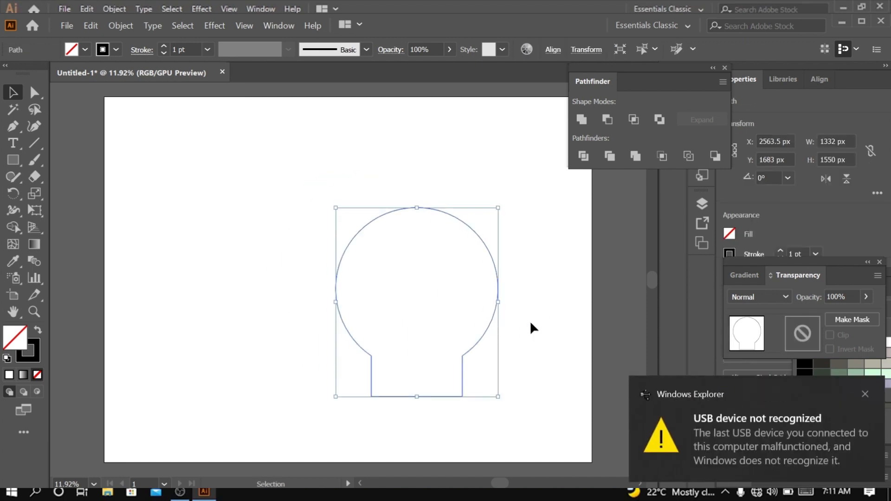
click(540, 313)
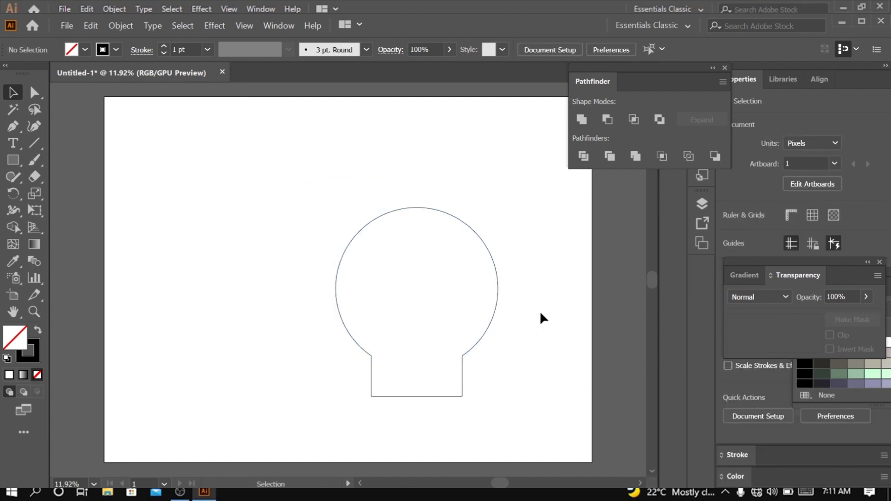
Draw a flat rectangle about 739 × 103 px below the bulb's neck and narrow it on both sides.
drag(299, 316, 390, 327)
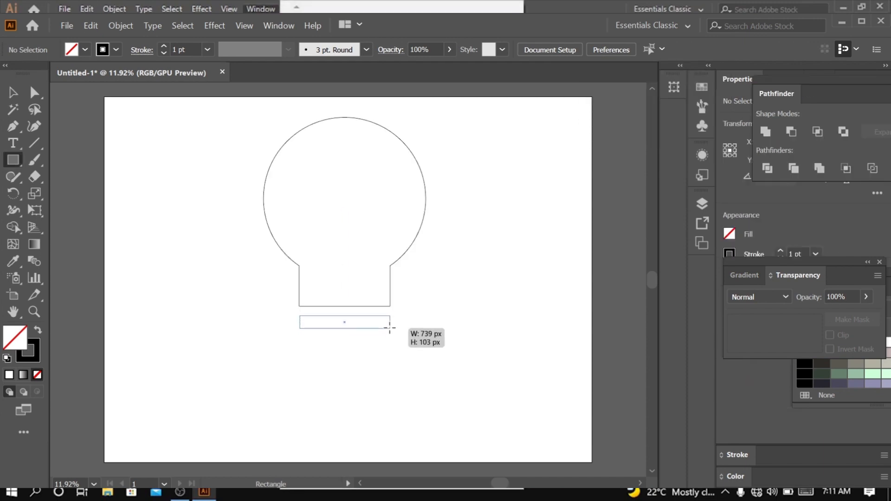
key(v)
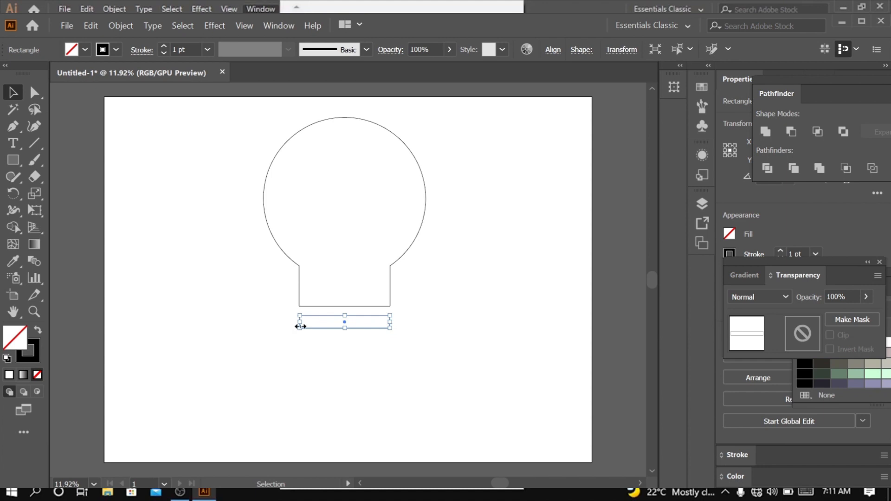
drag(300, 326, 300, 319)
drag(392, 324, 366, 325)
click(342, 329)
click(366, 333)
click(355, 339)
Centre the bulb outline and the flat rectangle horizontally on the artboard.
key(ctrl+a)
click(555, 50)
click(462, 90)
click(466, 319)
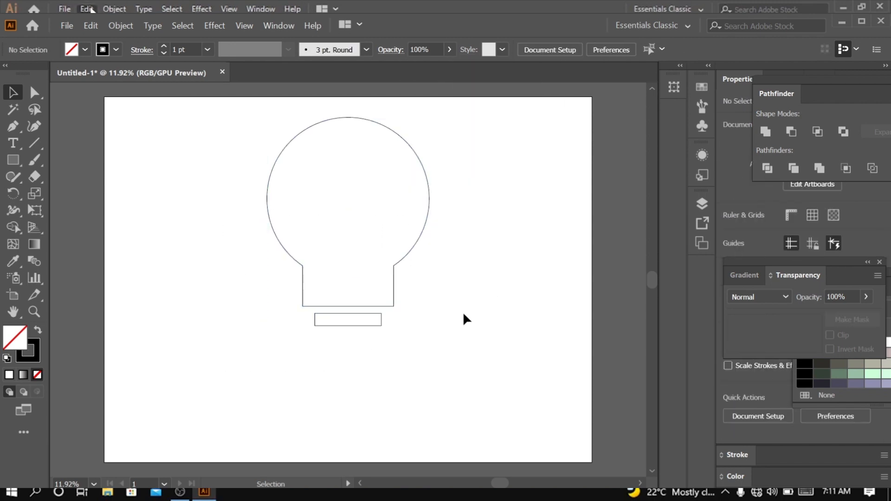
Duplicate the flat rectangle just below as a narrower second bar and centre all bulb shapes horizontally.
alt+drag(351, 325, 352, 345)
click(356, 359)
drag(193, 201, 421, 348)
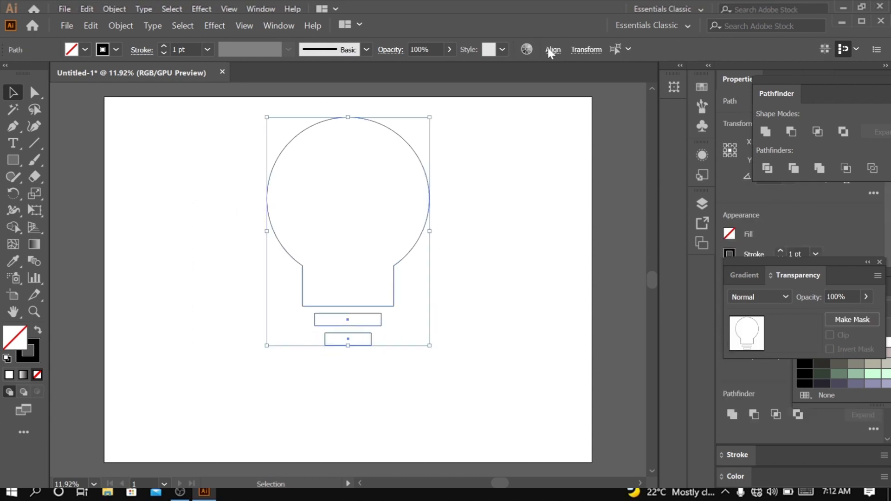
click(550, 50)
click(441, 89)
click(539, 245)
click(540, 246)
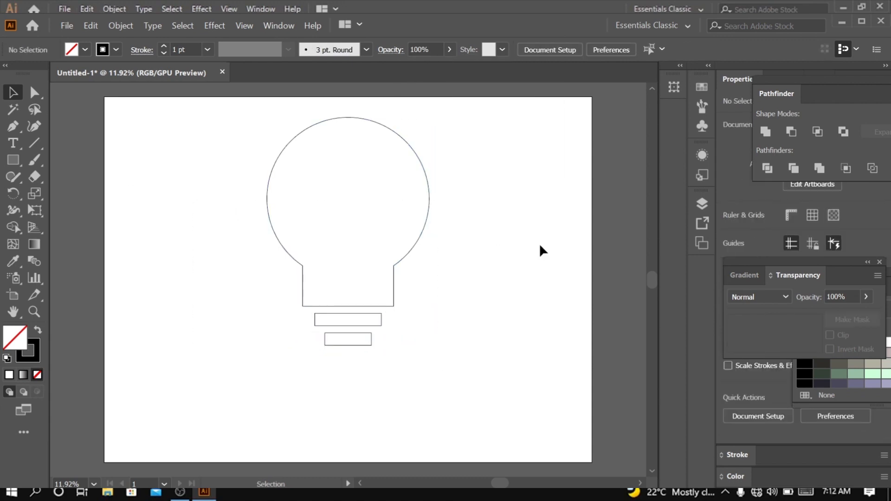
Draw a thin vertical rectangle centred across both bars, from inside the neck to below the lower bar.
key(m)
drag(343, 300, 354, 365)
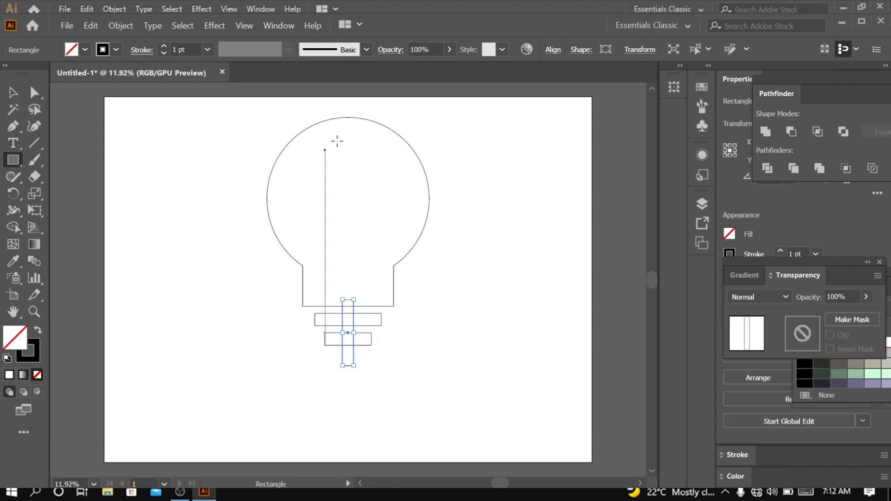
click(553, 49)
click(13, 92)
With Shape Builder, remove the vertical strip's protruding end and merge the strip, both bars and the bulb into one outline.
key(ctrl+a)
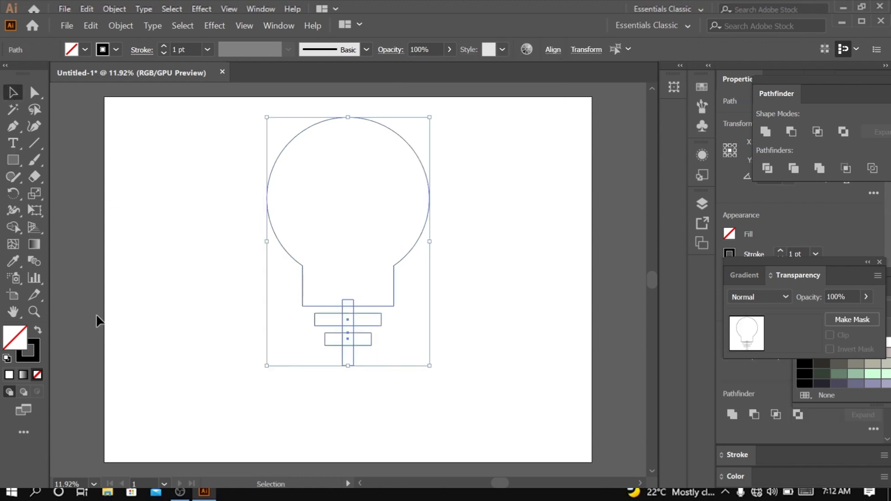
key(shift+m)
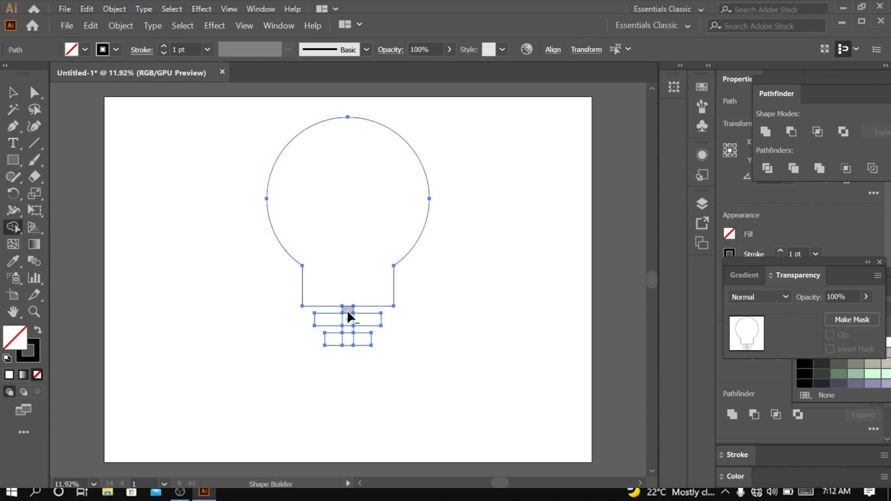
drag(347, 310, 347, 327)
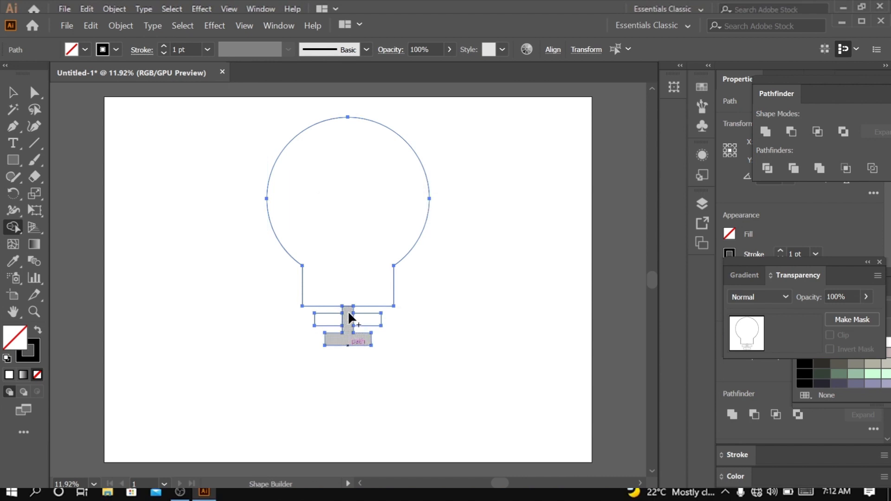
drag(348, 312, 340, 315)
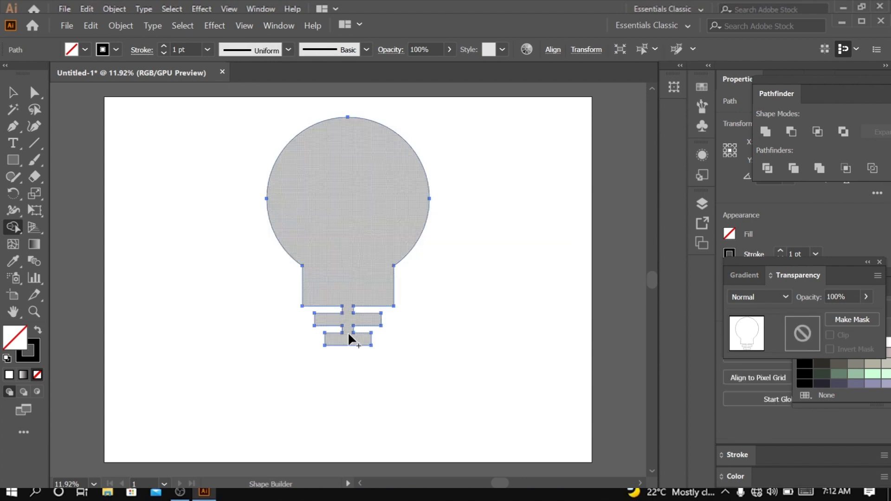
key(v)
click(208, 246)
Round the two corners where the bulb meets its neck to a radius of about 234 px.
click(394, 293)
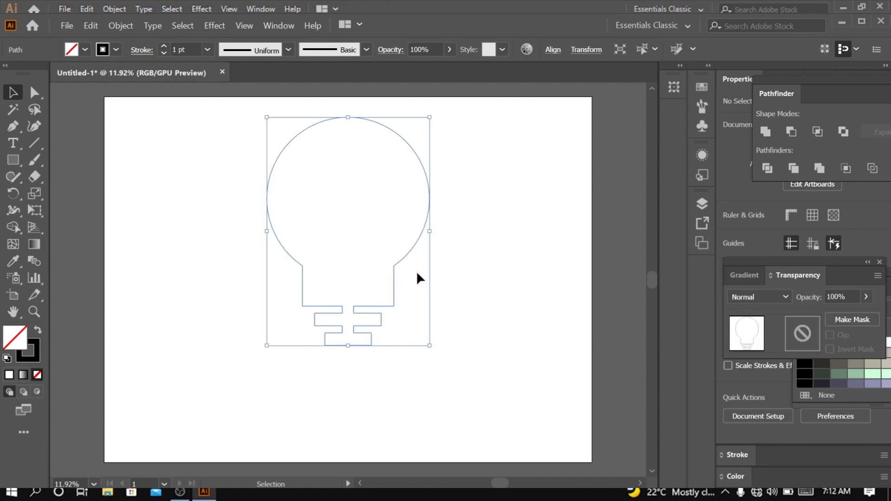
key(a)
drag(249, 247, 424, 284)
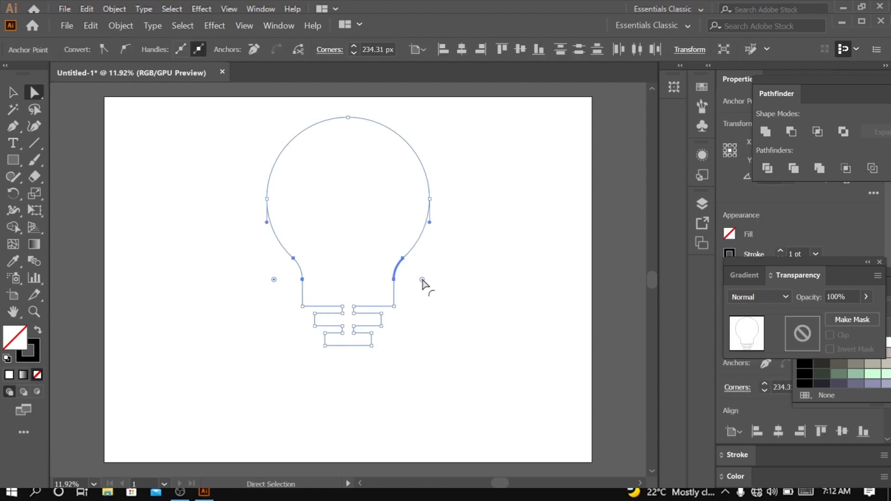
key(v)
Set the bulb outline's stroke weight to 2 pt.
mouse_move(227, 128)
mouse_down()
mouse_move(410, 398)
mouse_move(104, 214)
mouse_up()
drag(189, 194, 363, 279)
click(208, 50)
click(221, 129)
mouse_move(209, 177)
mouse_down()
mouse_move(326, 288)
mouse_move(188, 231)
mouse_up()
Increase the rounding of both corners between the bulb and its neck for a smoother transition.
click(35, 94)
mouse_move(250, 242)
mouse_down()
mouse_move(456, 293)
mouse_move(441, 288)
mouse_up()
key(v)
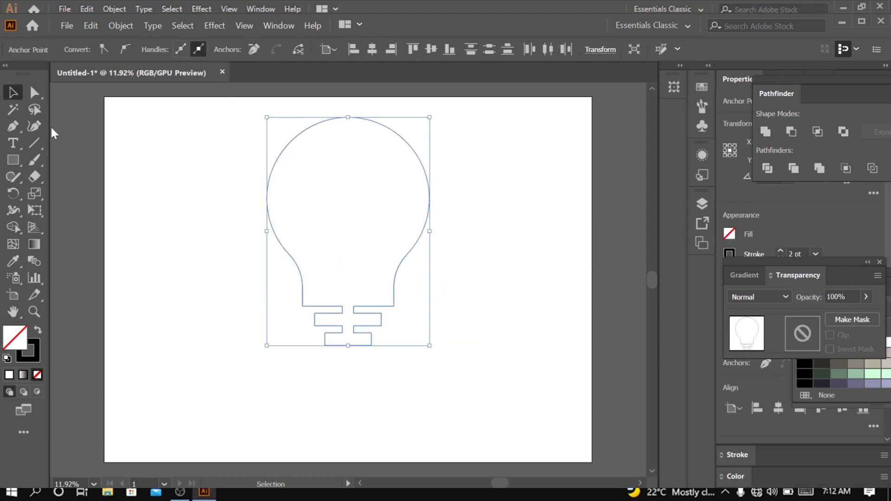
click(141, 231)
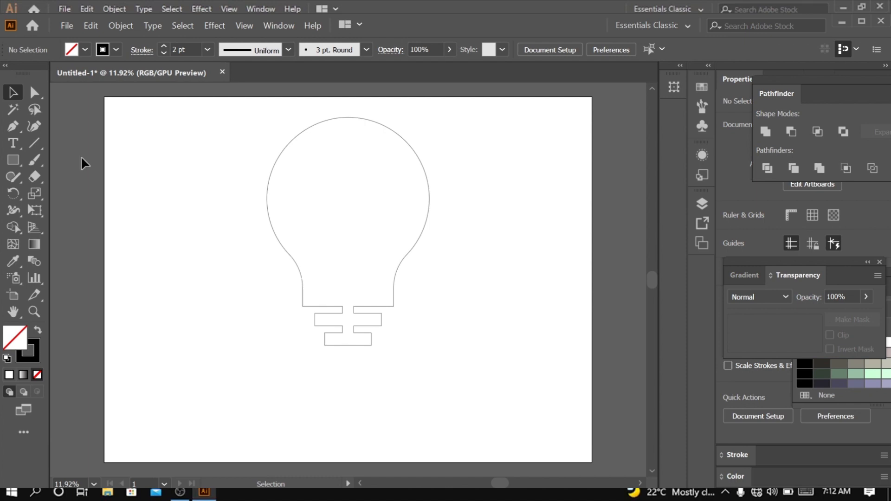
click(34, 95)
shift+click(314, 314)
shift+click(314, 326)
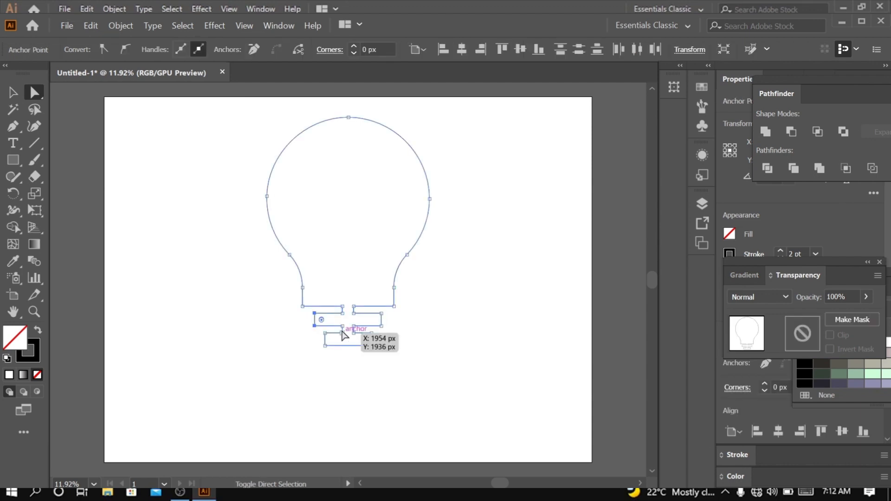
drag(296, 316, 386, 363)
click(396, 354)
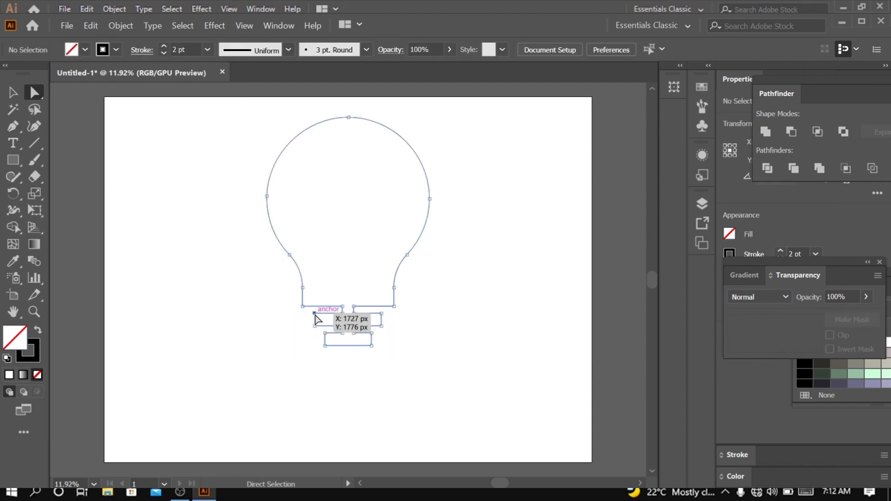
Fully round both ends of the upper base bar, with a corner radius of 51.5 px.
click(314, 314)
shift+click(314, 326)
drag(321, 319, 353, 319)
shift+click(381, 314)
shift+click(381, 327)
click(381, 326)
shift+click(381, 314)
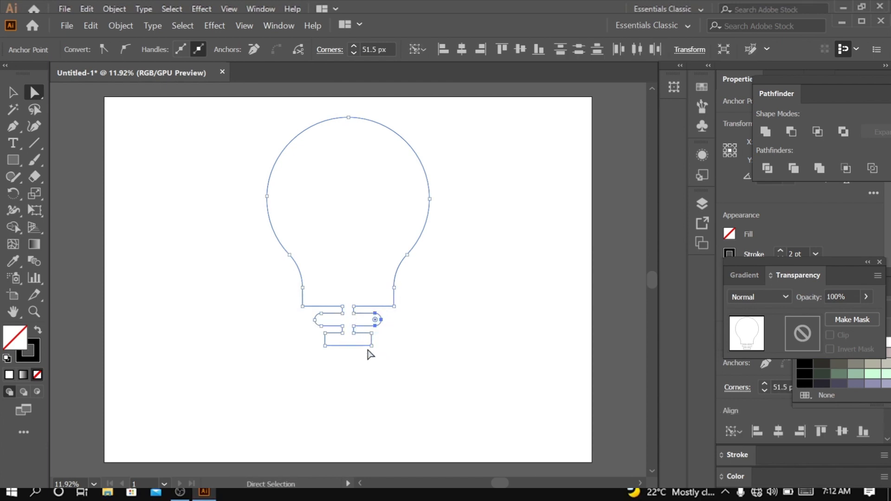
Fully round both ends of the lower base bar.
click(371, 333)
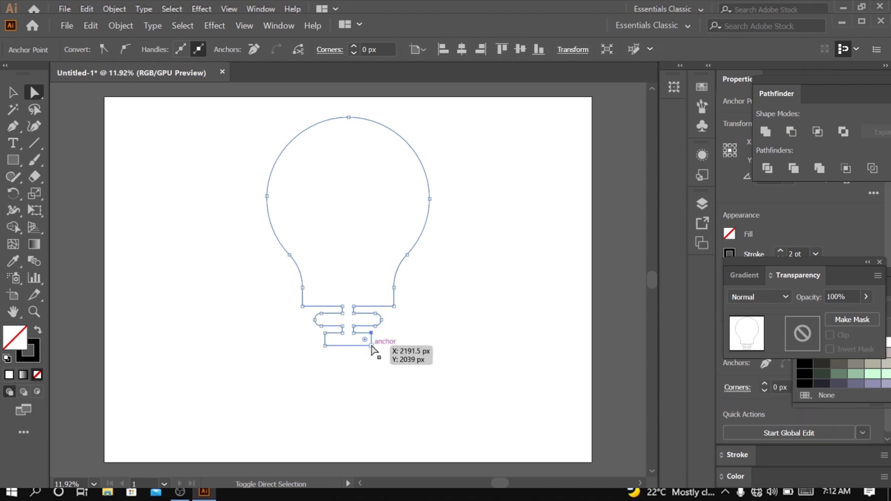
shift+click(372, 346)
drag(365, 340, 357, 340)
click(325, 346)
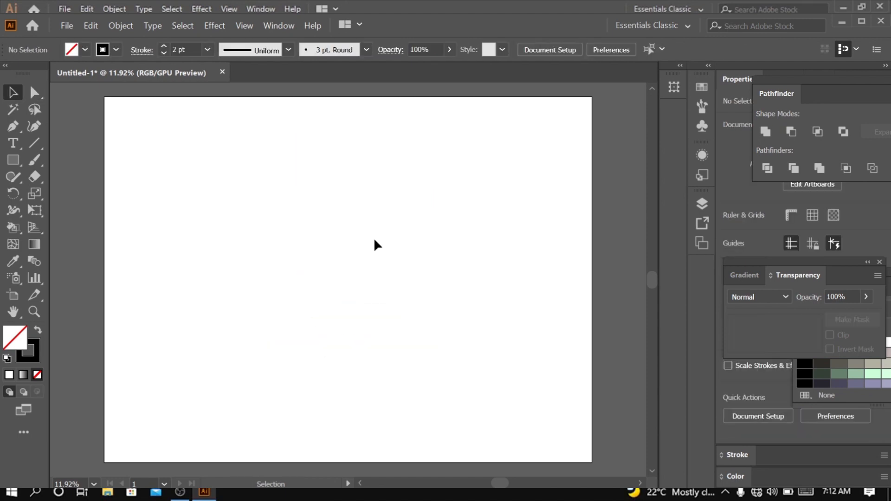
Create a polygon with a 50 px radius and 3 sides beside the bulb, and remove its fill.
drag(13, 159, 89, 221)
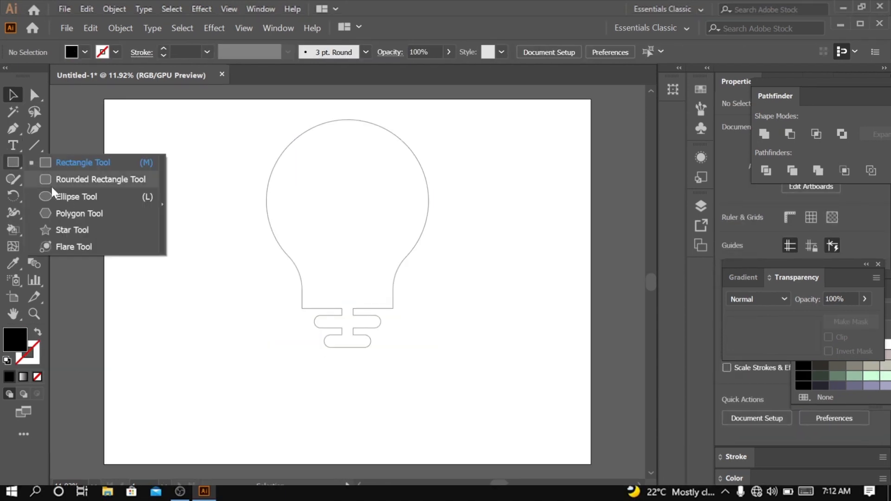
click(244, 247)
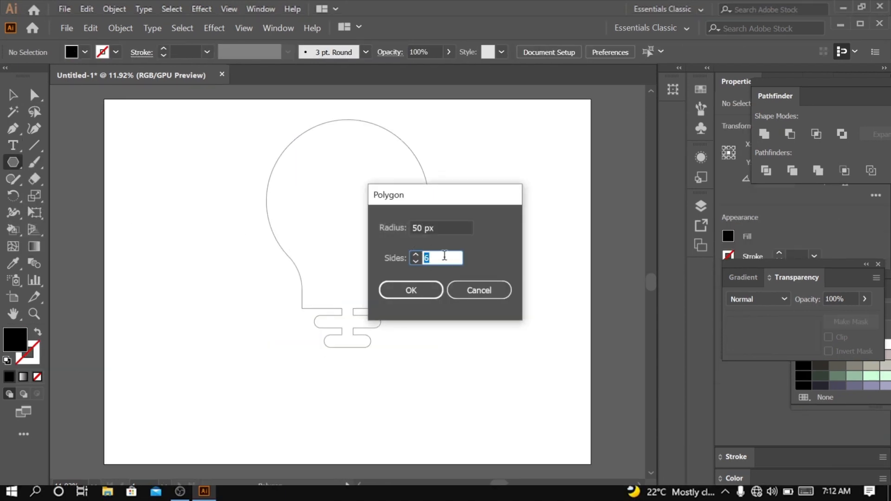
text(3)
click(420, 289)
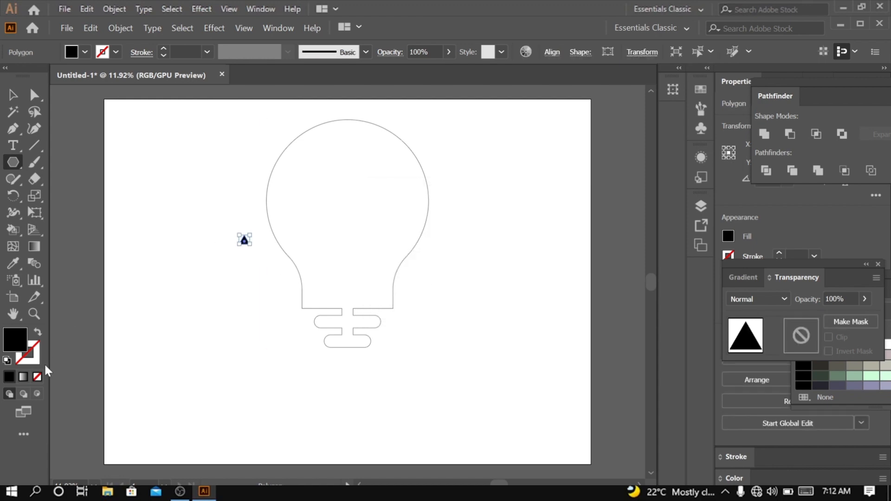
click(37, 377)
Draw a larger unfilled triangle, move it to the right of the bulb, and shrink it slightly.
drag(240, 241, 289, 308)
click(13, 95)
drag(260, 219, 538, 211)
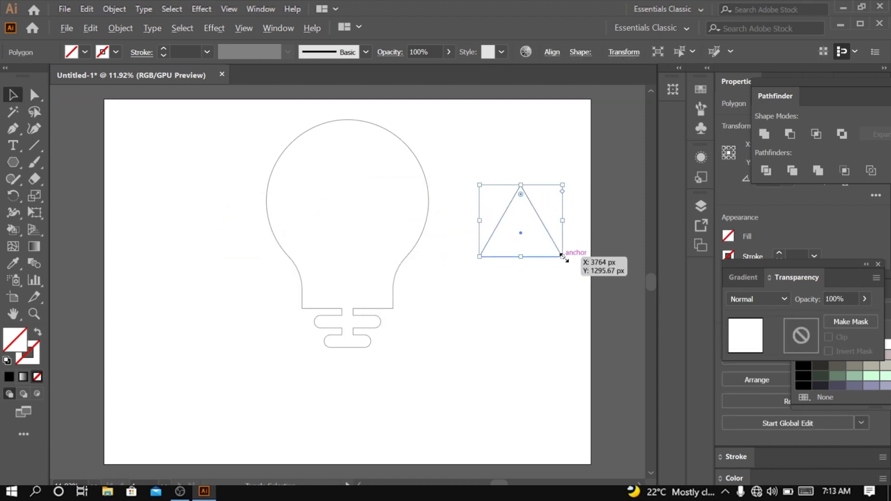
drag(563, 256, 557, 253)
Show the rulers, place a vertical guide along the triangle's left side, and set the triangle's stroke to 2 pt.
drag(562, 187, 573, 279)
key(ctrl+z)
key(ctrl+r)
mouse_move(54, 240)
mouse_down()
mouse_move(442, 294)
mouse_move(484, 314)
mouse_up()
click(511, 254)
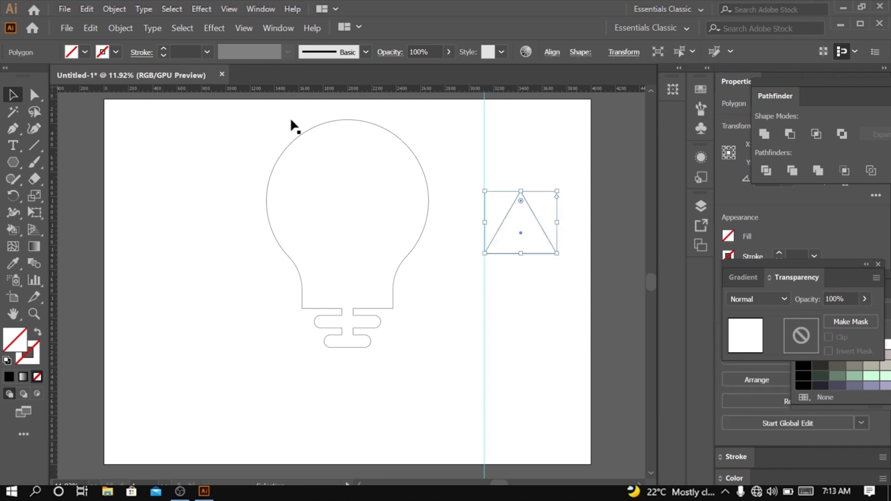
click(207, 52)
click(228, 128)
Turn the triangle into a right-pointing play symbol with rounded corners and place it inside the bulb.
mouse_move(562, 188)
mouse_down()
mouse_move(581, 220)
mouse_move(578, 282)
mouse_up()
mouse_move(485, 285)
mouse_down()
mouse_move(504, 288)
mouse_move(484, 282)
mouse_up()
click(504, 265)
drag(522, 233, 351, 210)
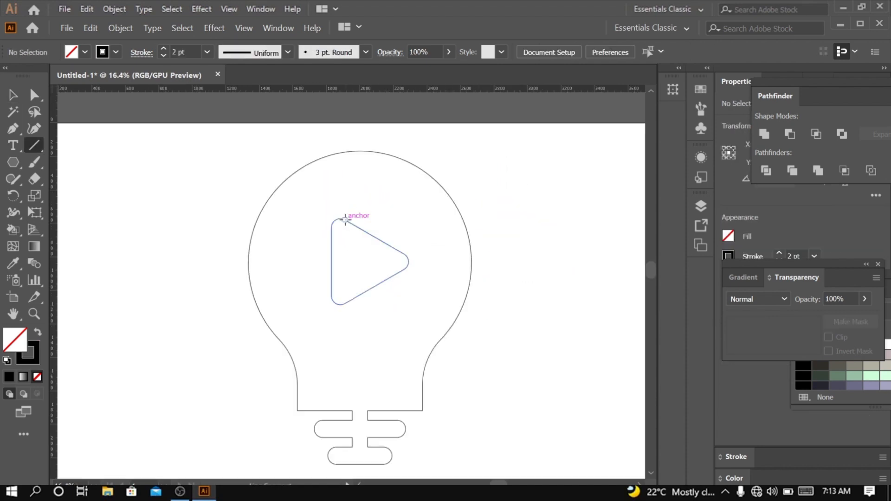
drag(341, 218, 283, 183)
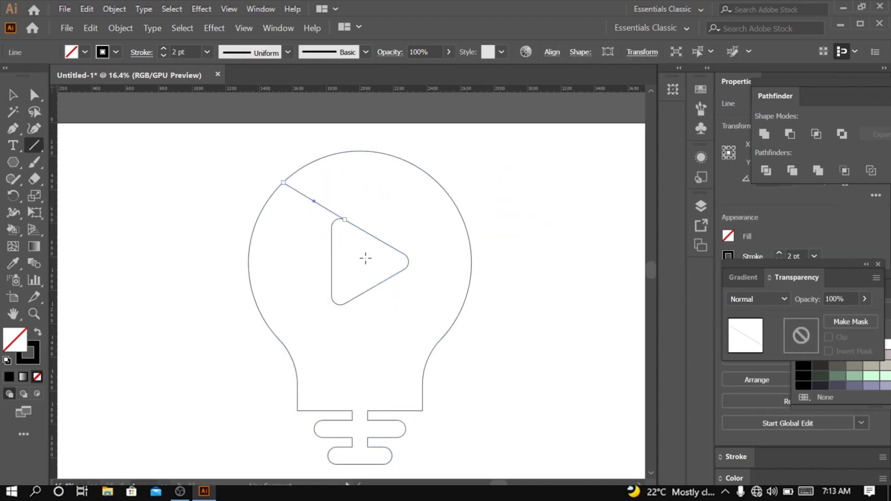
drag(404, 254, 467, 293)
key(Delete)
Draw three straight lines extending the play symbol's sides to the bulb outline: one up, one lower right and one lower left.
drag(331, 215, 332, 155)
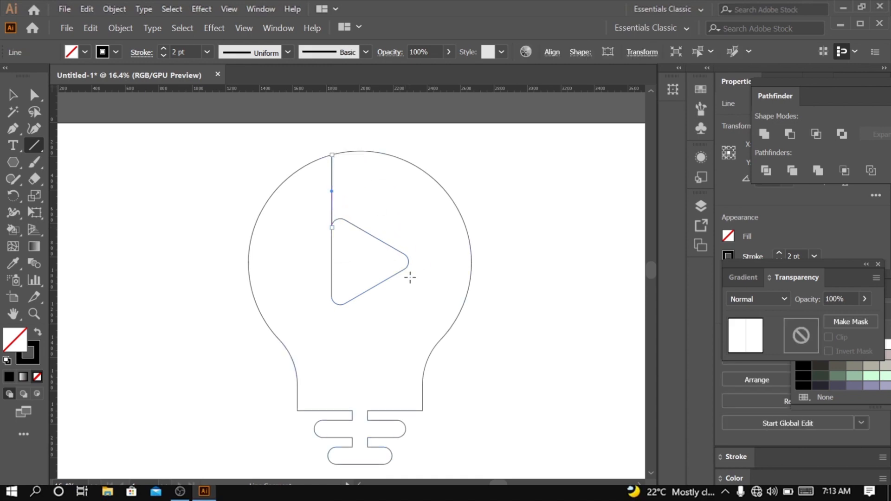
drag(404, 254, 468, 290)
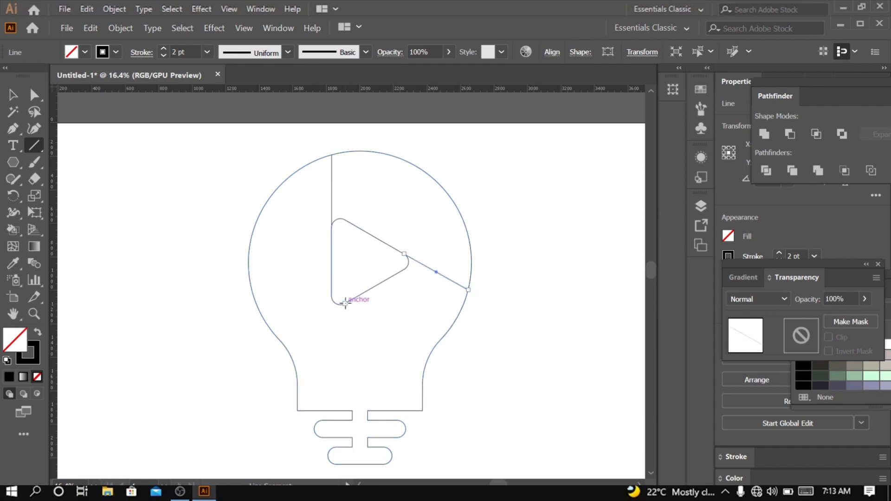
drag(345, 303, 283, 344)
key(v)
click(543, 260)
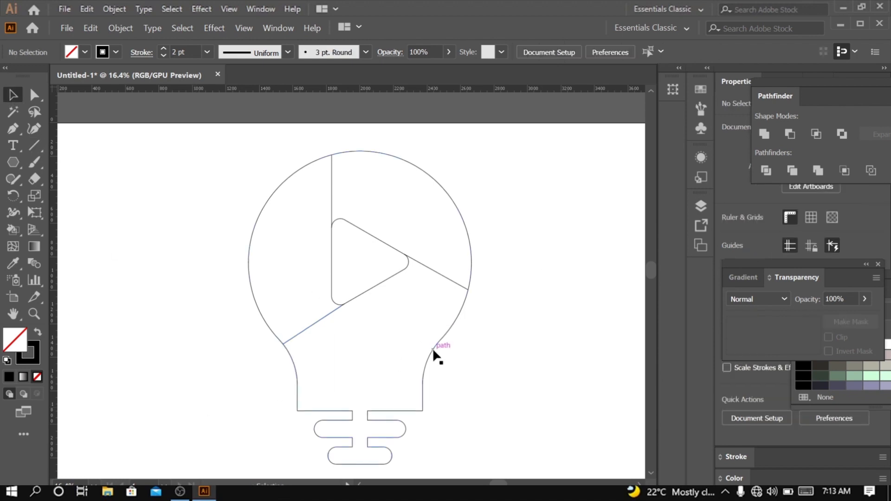
Extend the outer ends of all three divider lines past the bulb outline.
drag(467, 288, 511, 313)
click(481, 320)
click(309, 328)
drag(282, 344, 252, 363)
click(331, 160)
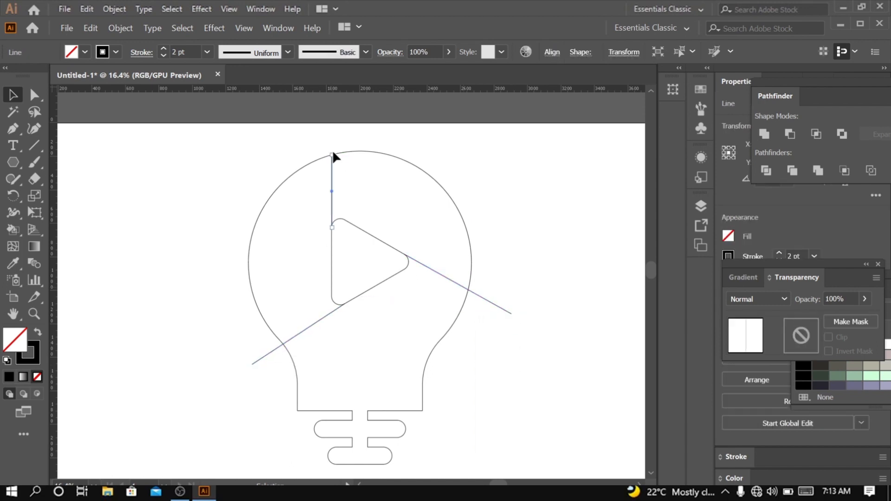
drag(332, 154, 332, 114)
click(517, 212)
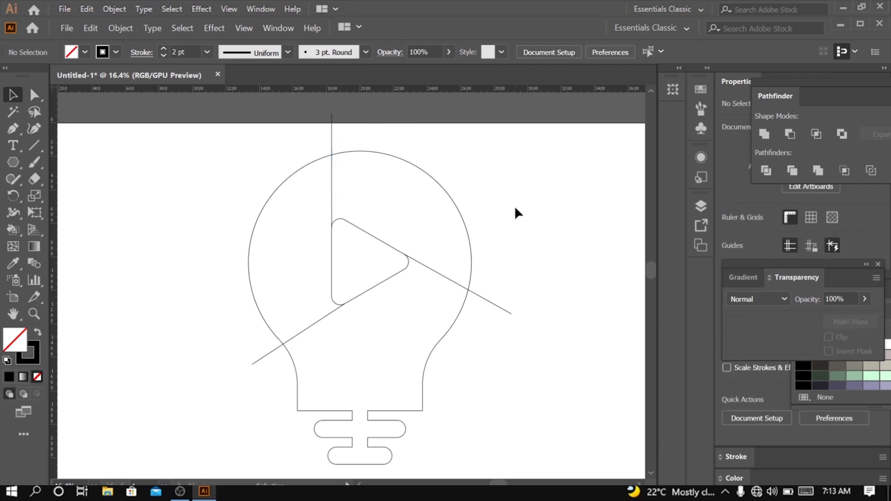
Select the bulb and divider lines and trim the vertical line's overhang at the bulb outline with Shape Builder.
click(422, 395)
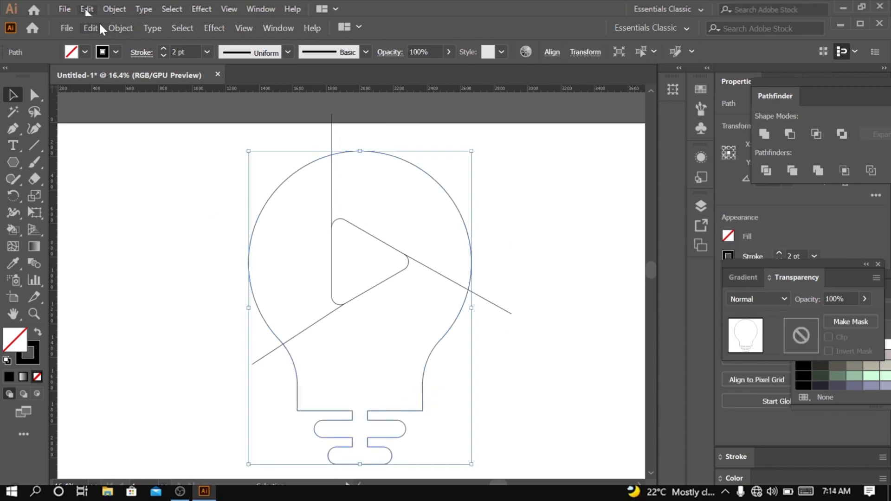
click(87, 9)
click(116, 89)
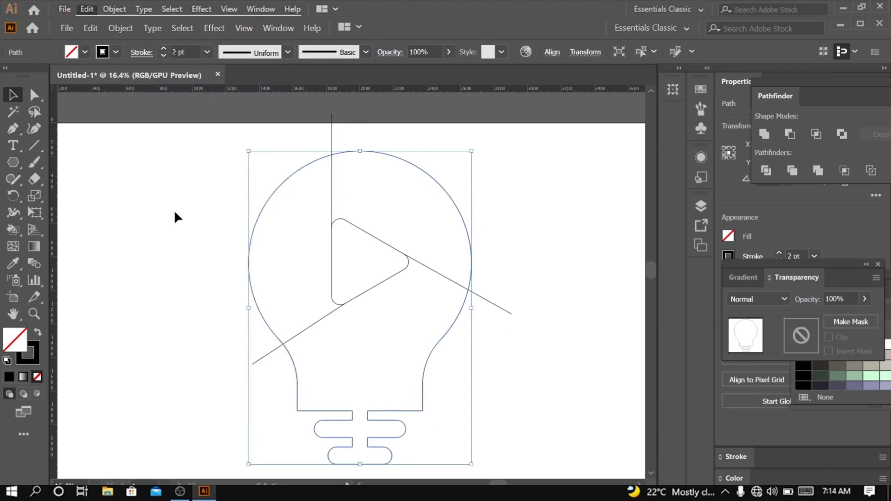
drag(193, 177, 338, 305)
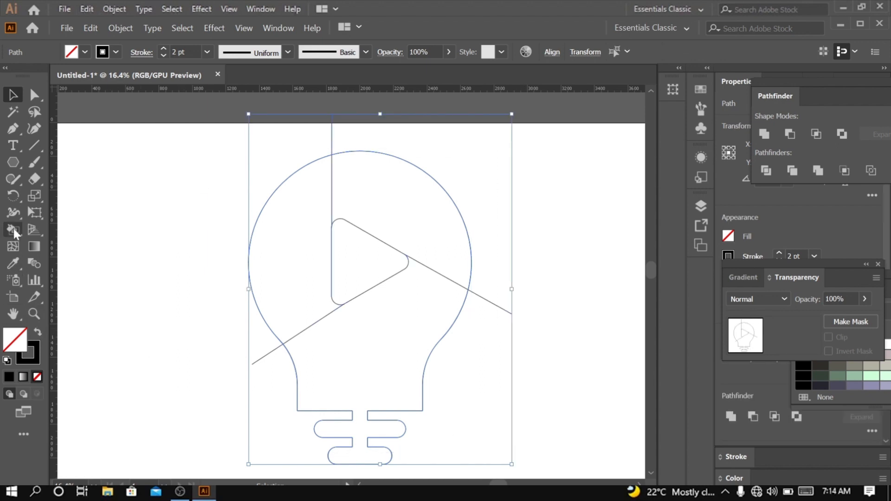
drag(15, 230, 77, 231)
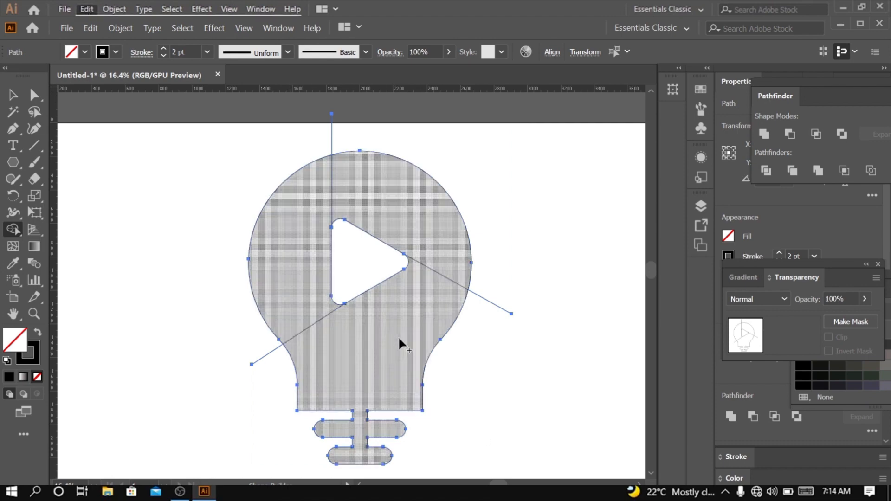
click(394, 353)
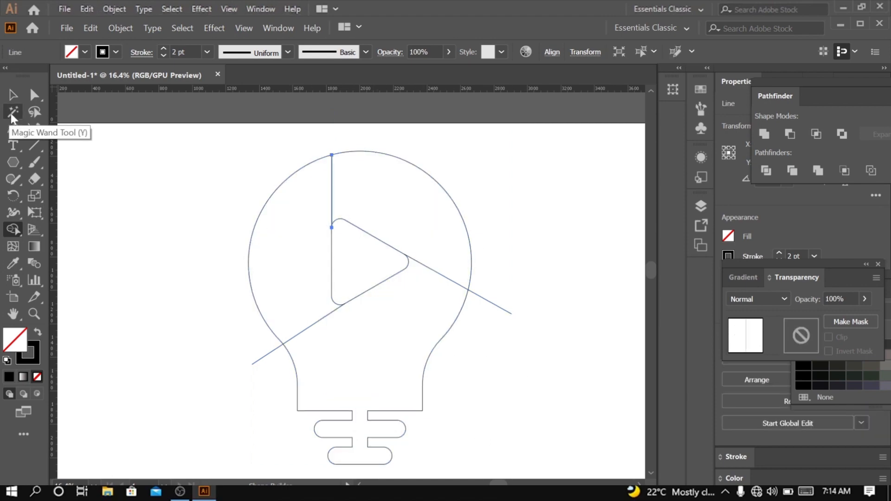
Trim the lower-left divider line at the bulb outline and select all artwork for more Shape Builder trimming.
click(12, 97)
click(505, 234)
key(z)
drag(309, 262, 332, 264)
click(12, 101)
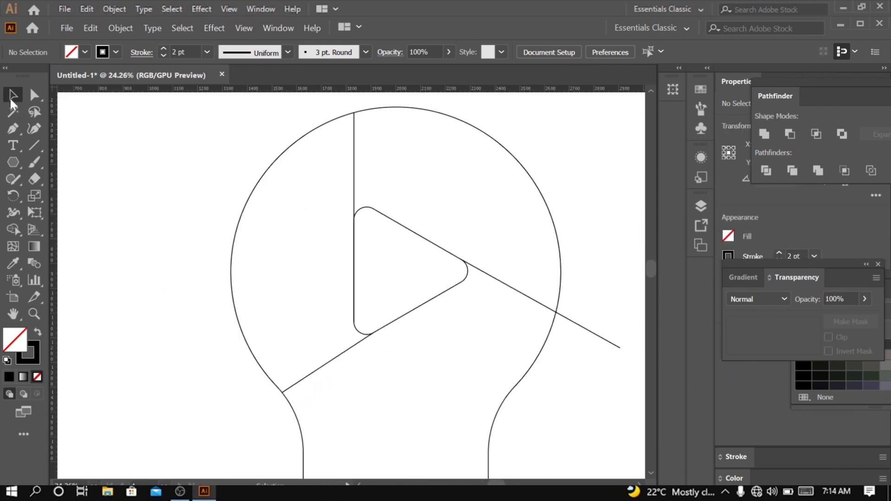
key(ctrl+a)
key(shift+m)
Fill the bulb with a white-to-black linear gradient, leaving the play symbol as a cut-out.
mouse_move(235, 151)
mouse_down()
mouse_move(392, 296)
mouse_move(435, 401)
mouse_up()
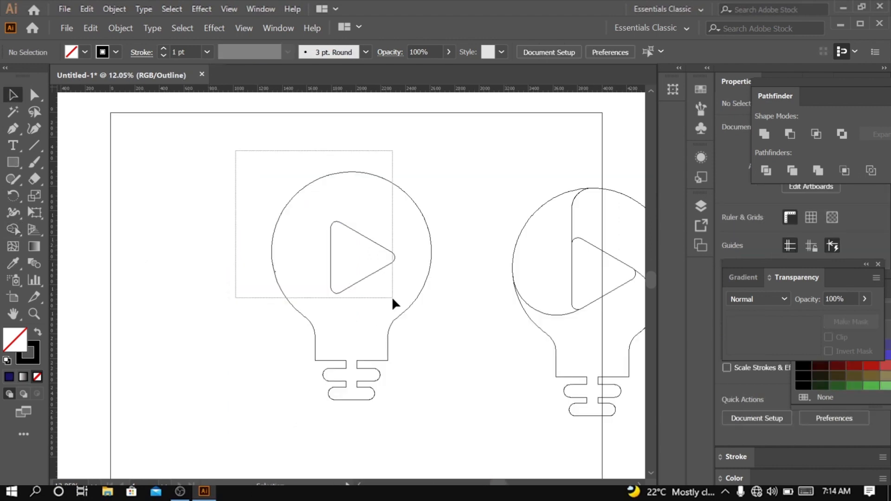
key(ctrl+y)
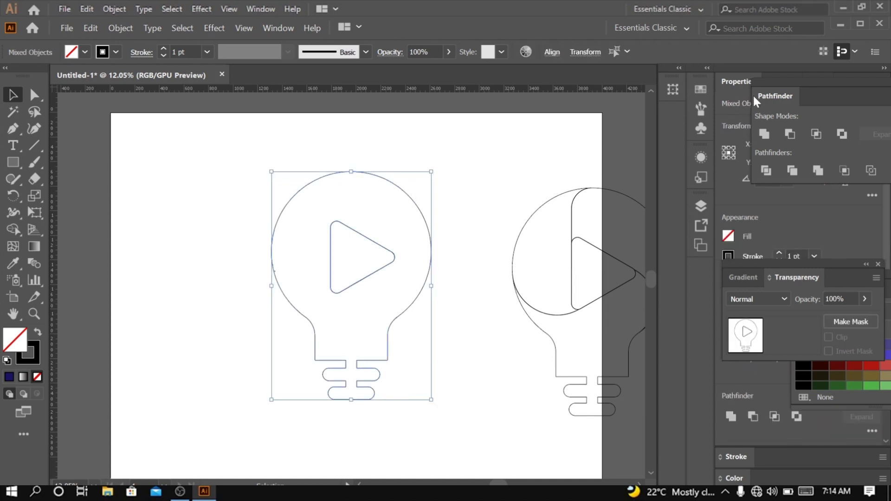
drag(743, 277, 541, 122)
click(535, 147)
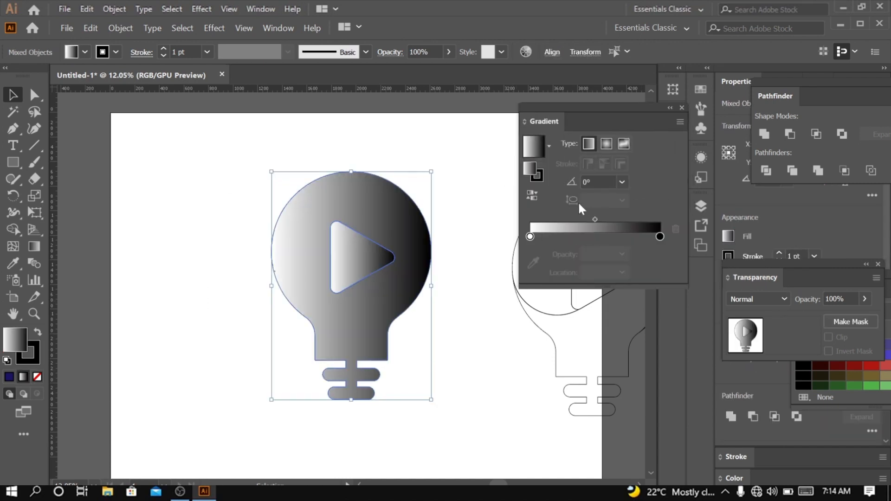
click(500, 333)
key(ctrl+z)
click(501, 334)
click(419, 217)
click(549, 147)
click(491, 172)
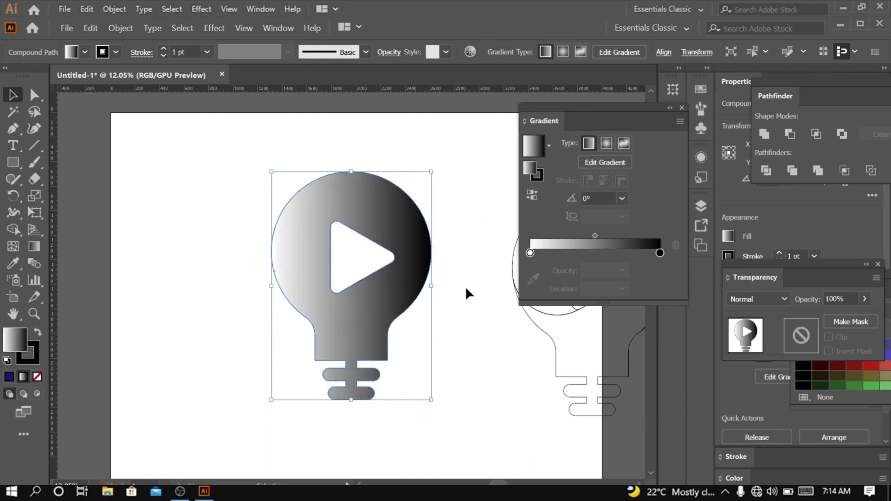
Recolor the bulb's gradient to run from light orange to magenta pink.
double_click(530, 252)
click(617, 297)
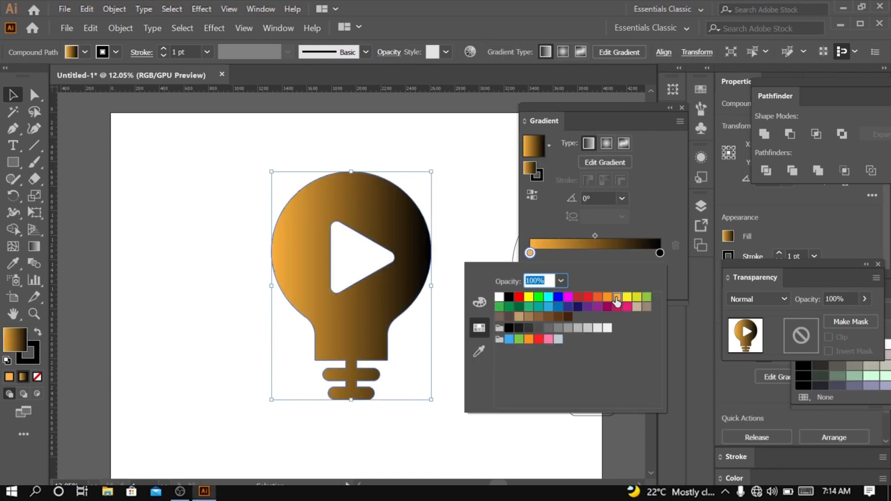
click(627, 298)
click(608, 300)
click(629, 299)
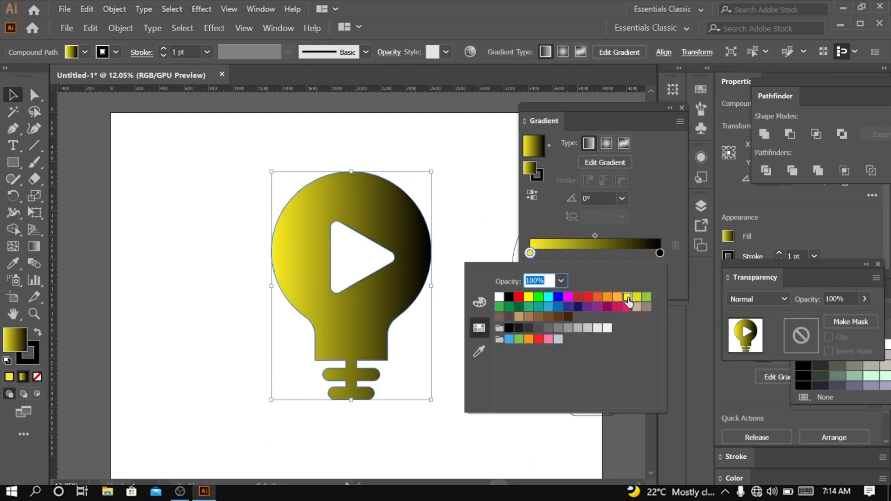
click(529, 339)
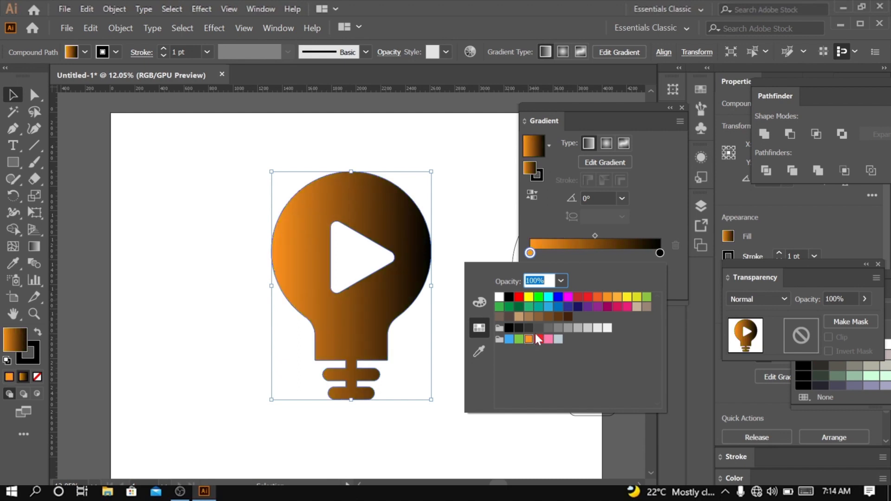
click(618, 300)
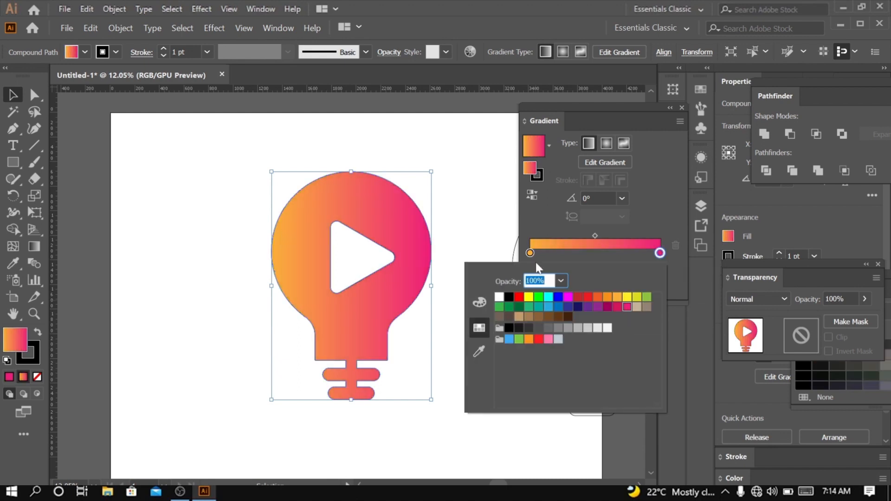
Run the gradient nearly vertically at about -82.4° from above the bulb to below its base, shifting its color stops inward.
click(34, 247)
mouse_move(327, 130)
mouse_down()
mouse_move(352, 420)
mouse_move(368, 438)
mouse_move(330, 153)
mouse_move(346, 210)
mouse_up()
drag(377, 442, 374, 405)
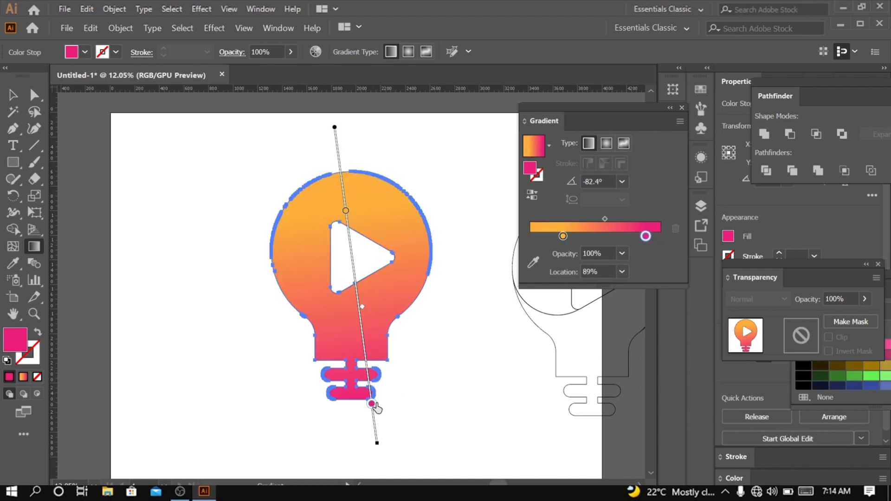
drag(646, 236, 633, 236)
Add a light pink stop at the gradient's lower end and move the magenta stop to about 60%.
double_click(656, 237)
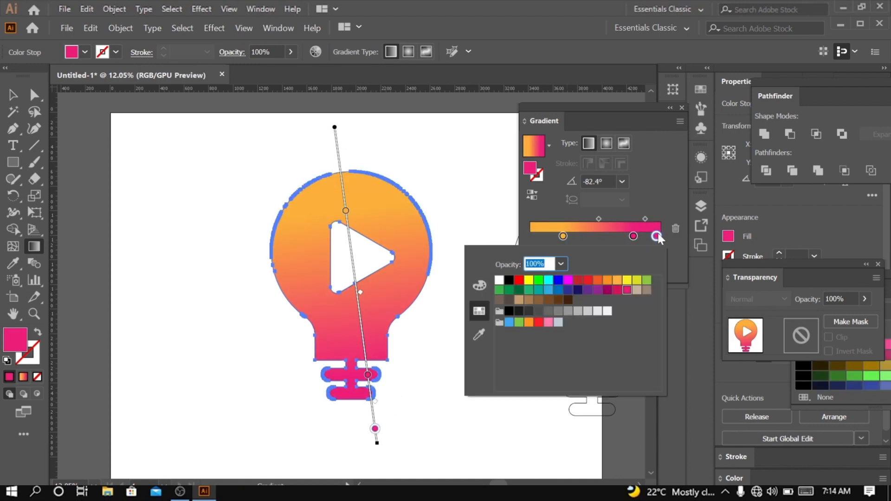
click(548, 323)
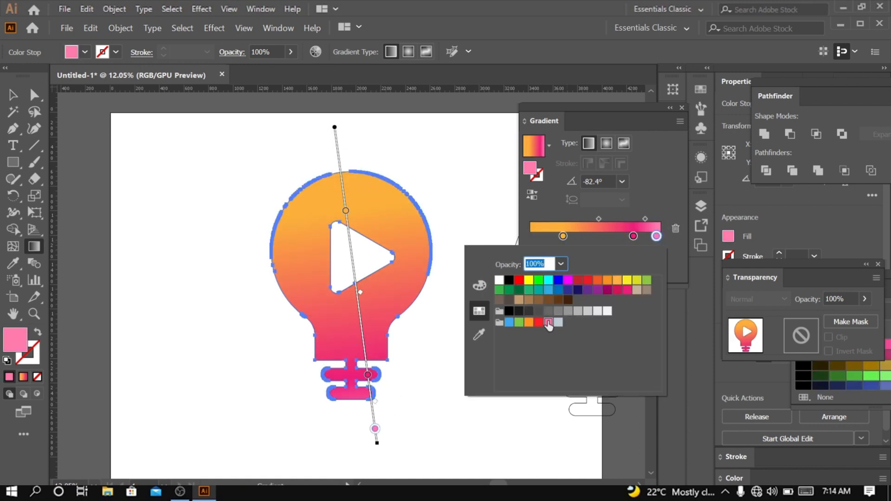
click(617, 291)
drag(375, 429, 361, 317)
double_click(371, 401)
click(327, 290)
click(259, 321)
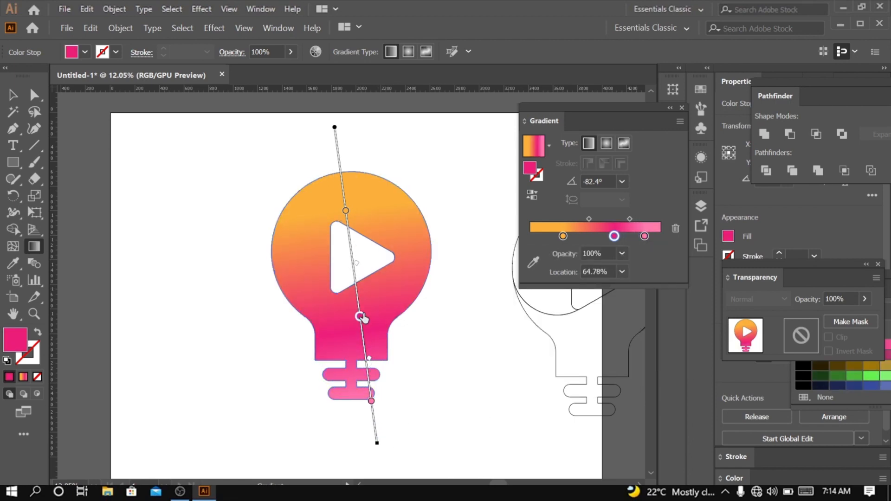
drag(371, 400, 368, 375)
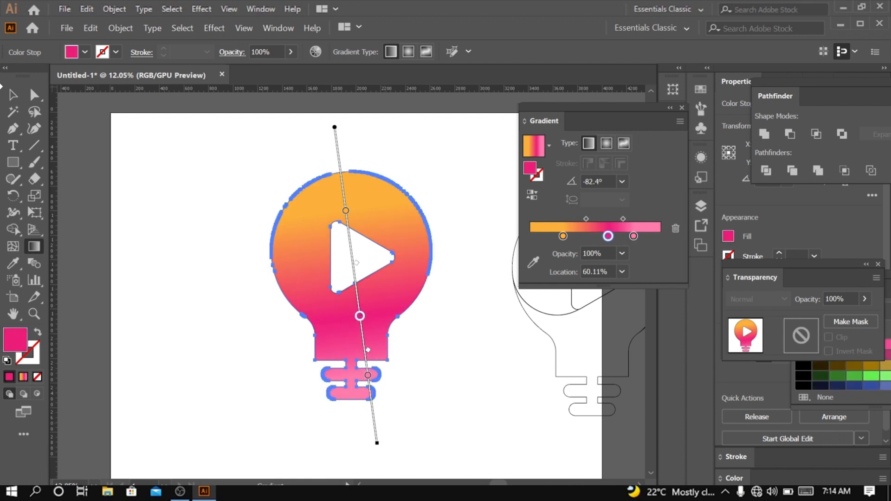
key(v)
click(170, 174)
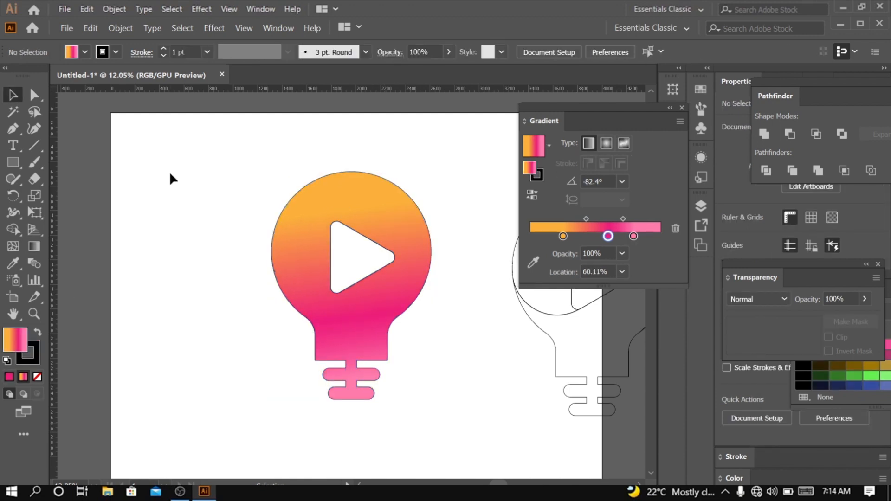
Paste the outlined bulb with curved divider lines in front and align it exactly over the gradient bulb.
key(ctrl+a)
click(91, 28)
click(117, 119)
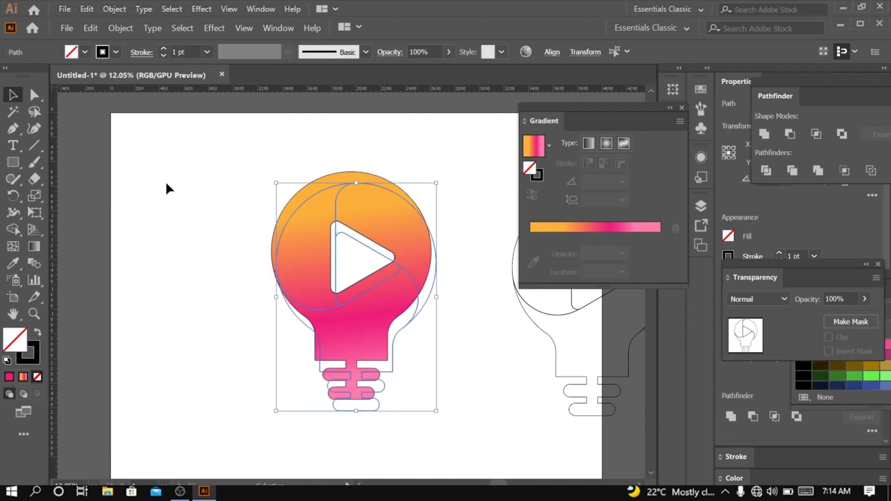
click(417, 308)
key(ctrl+z)
click(88, 31)
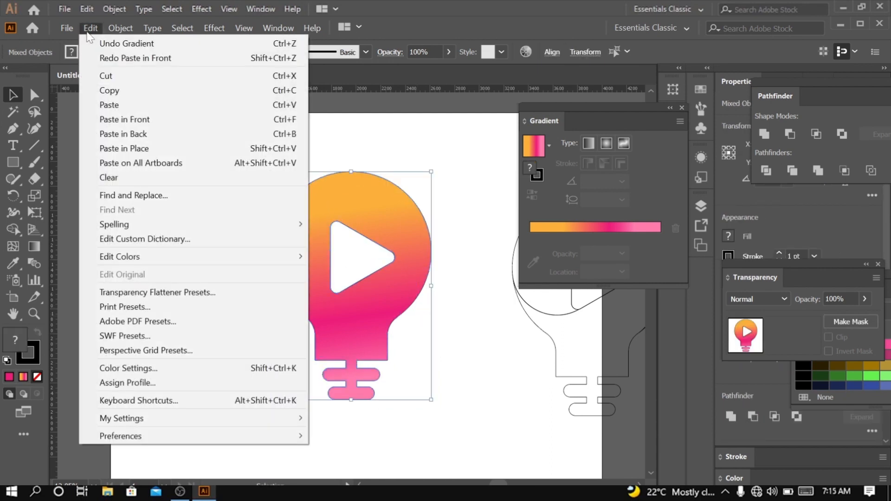
click(125, 58)
drag(418, 315, 414, 299)
click(465, 328)
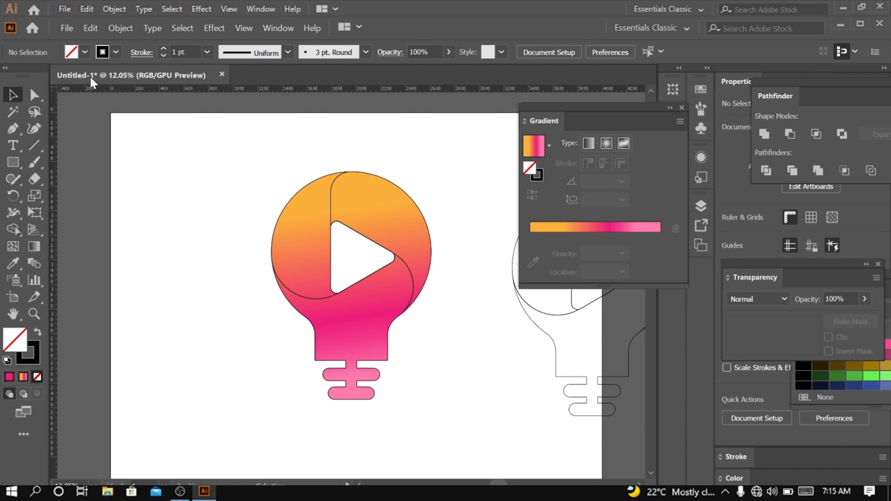
Create a rectangle 4000 px wide and 3000 px high.
click(84, 52)
click(413, 301)
key(m)
click(157, 207)
text(4)
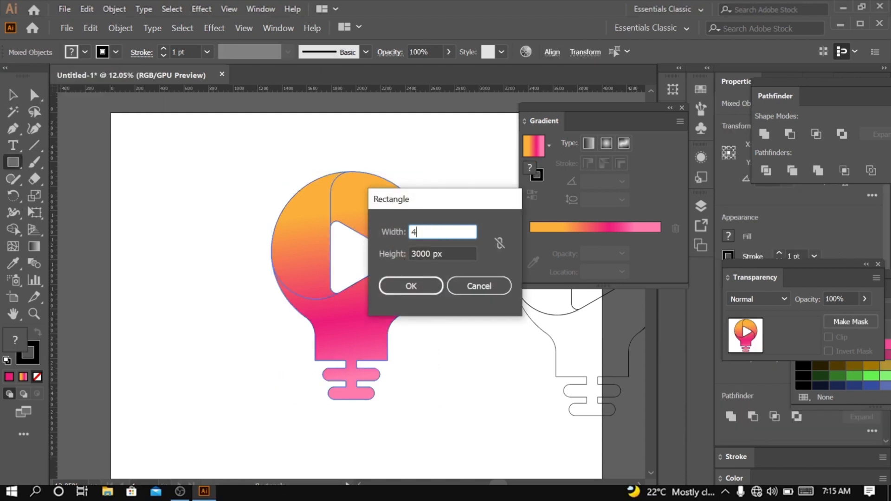
text(000)
key(Tab)
key(Return)
Give the rectangle a dark blue fill without stroke and align it to cover the artboard.
click(115, 52)
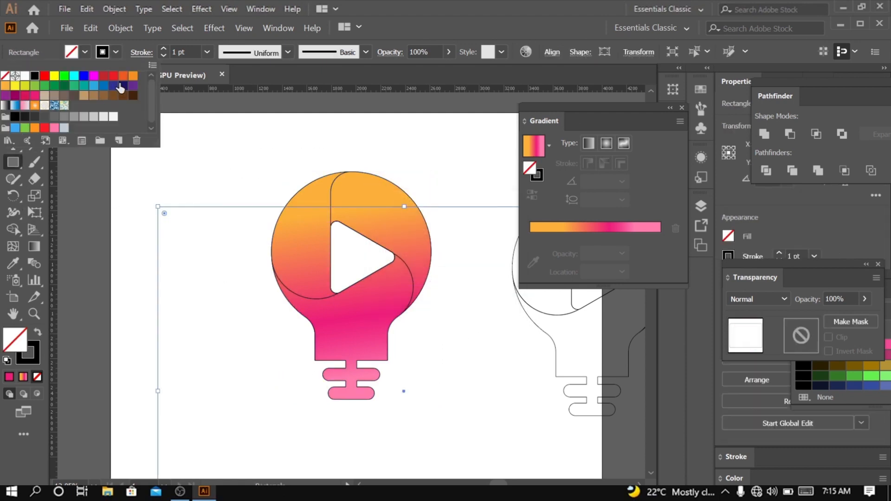
click(121, 85)
key(shift+x)
click(552, 52)
click(433, 91)
click(522, 92)
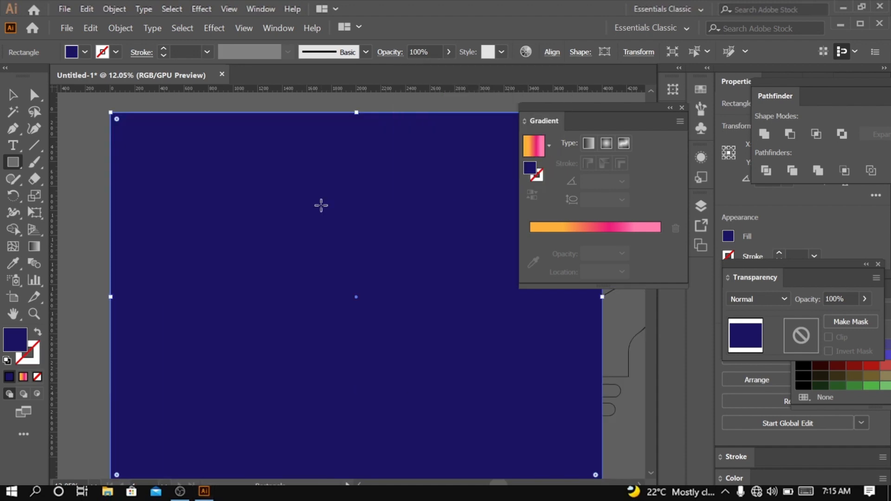
Send the dark blue rectangle to the back and lock it as the background.
right_click(320, 205)
mouse_move(371, 420)
click(505, 459)
key(v)
key(ctrl+2)
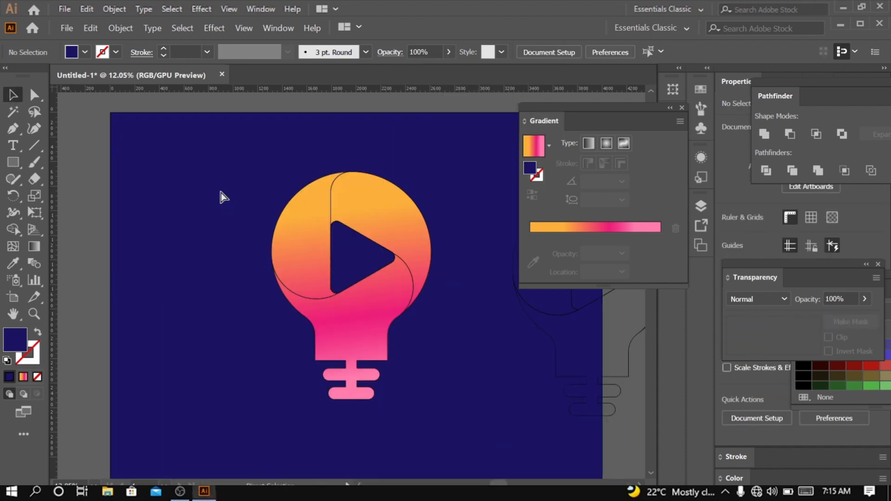
Try removing the fill from all the unlocked bulb artwork.
key(ctrl+a)
click(116, 52)
key(Escape)
click(38, 377)
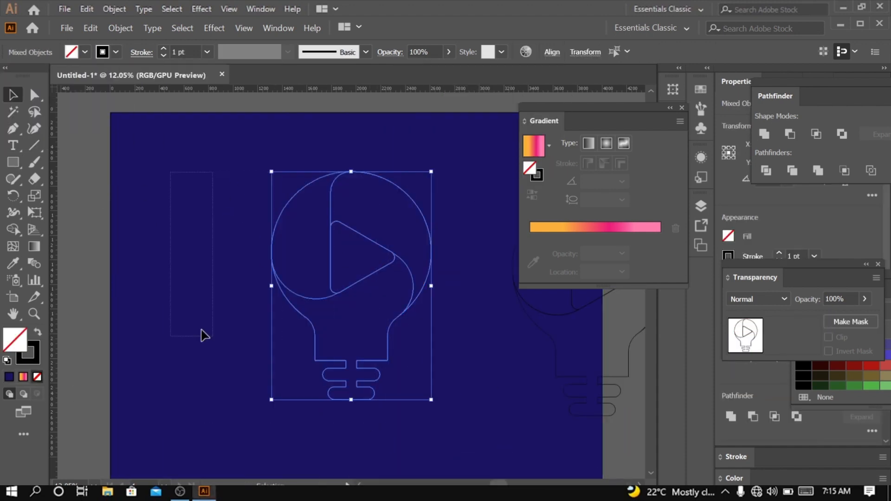
key(ctrl+z)
click(81, 336)
click(37, 333)
click(37, 377)
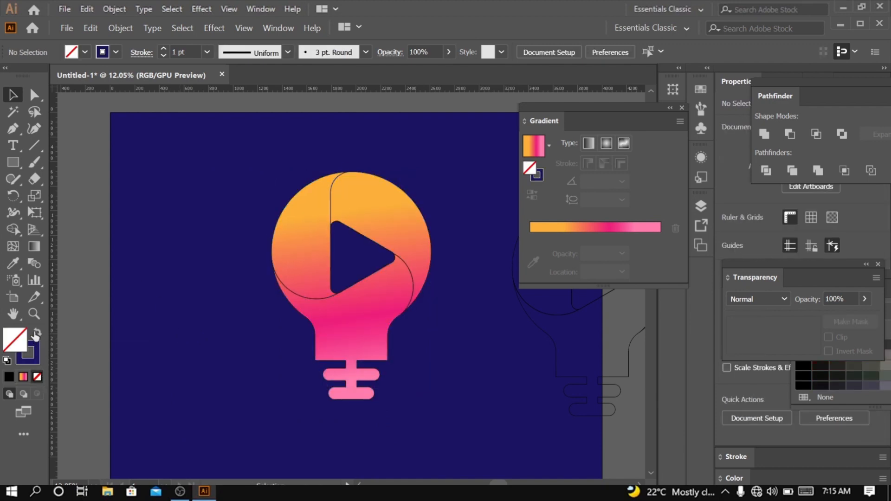
click(36, 357)
Give the whole bulb artwork a white stroke.
drag(186, 160, 360, 345)
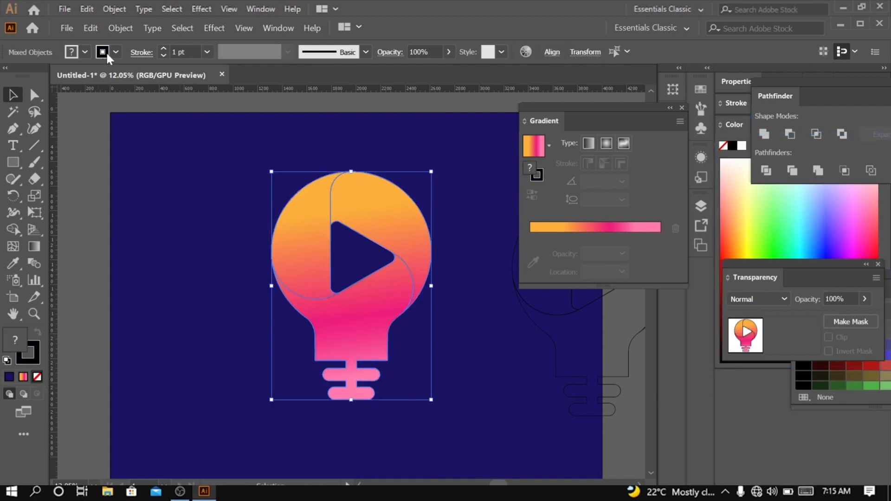
click(112, 54)
click(30, 77)
click(89, 208)
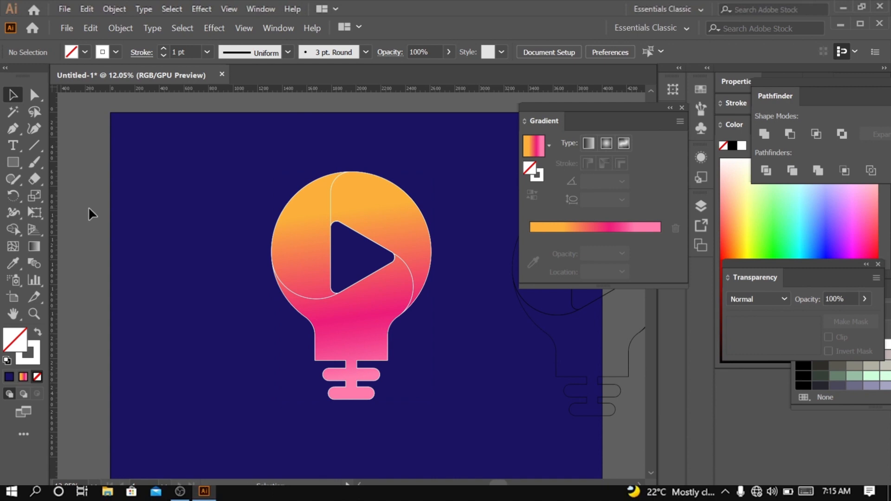
Try moving the gradient-filled bulb shape away from its white outlines.
key(a)
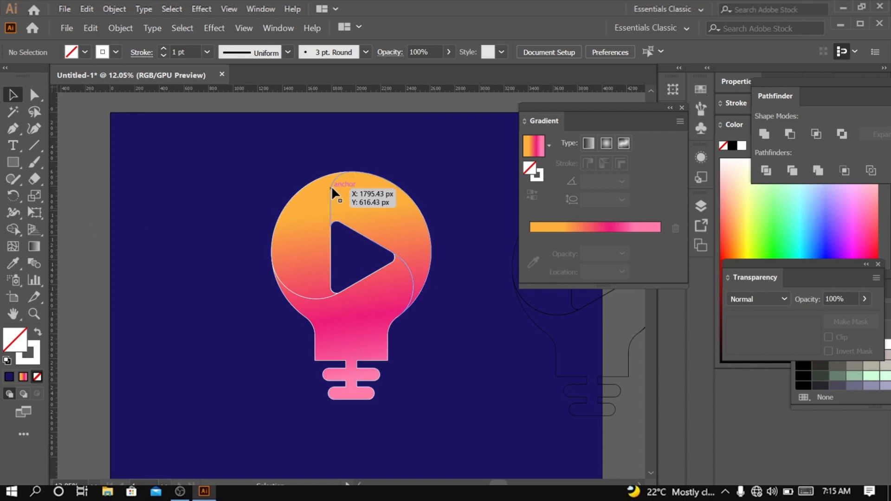
click(331, 186)
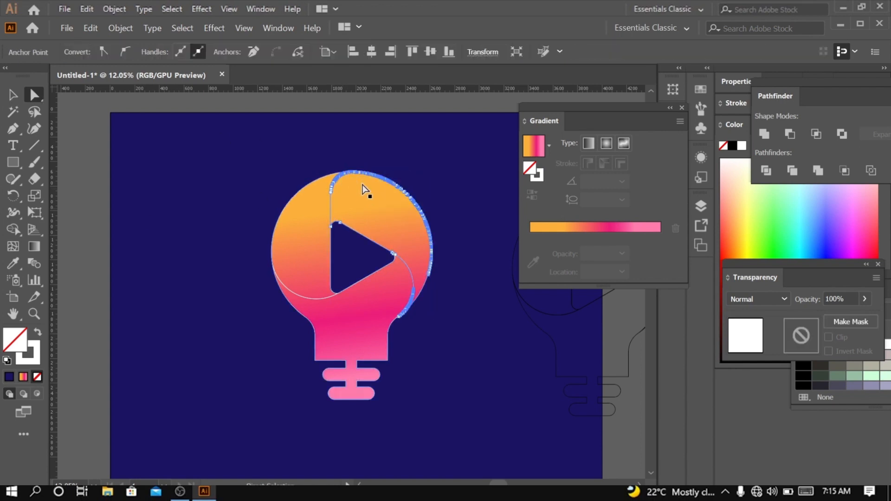
click(12, 95)
click(342, 194)
right_click(343, 195)
click(554, 371)
drag(359, 298, 430, 247)
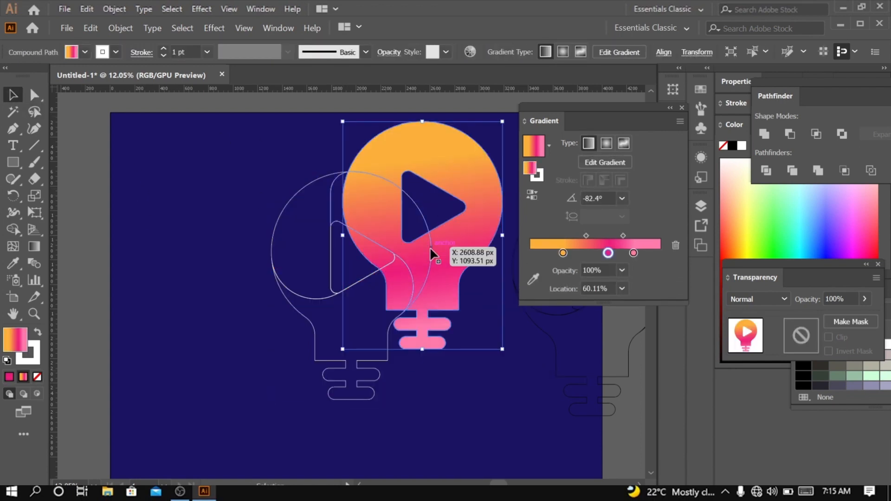
key(ctrl+z)
Divide the complete bulb artwork into separate pieces with the Pathfinder Divide operation.
click(350, 145)
drag(246, 143, 459, 418)
click(768, 171)
click(542, 329)
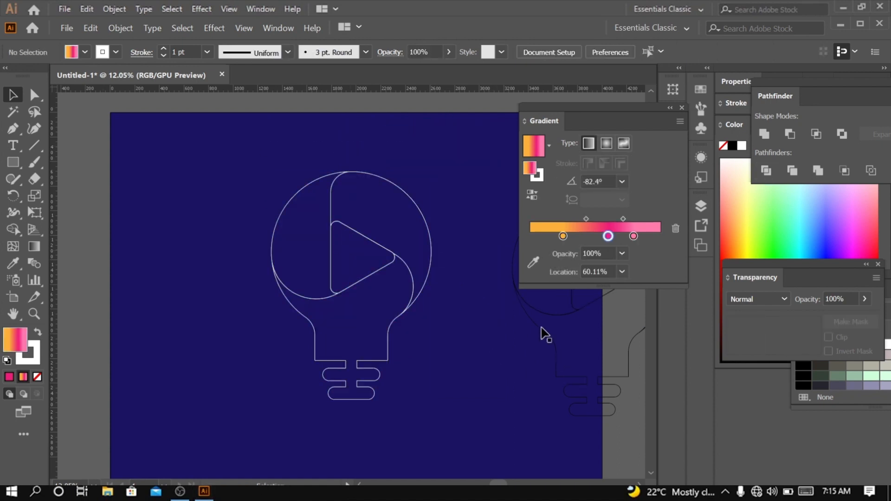
Shift the gradient's middle pink stop to about 44% and fill all the divided bulb pieces with the orange-to-pink gradient.
drag(608, 236, 587, 236)
click(390, 269)
click(578, 228)
click(34, 246)
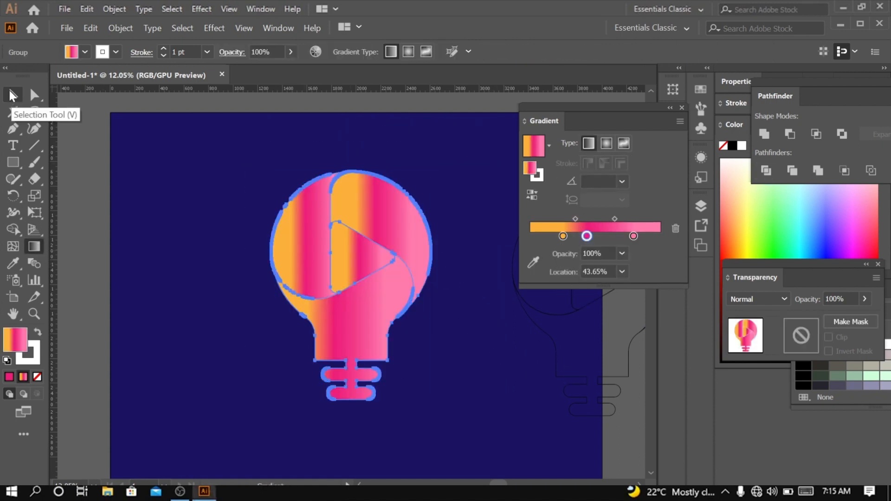
Ungroup the divided bulb pieces.
click(13, 94)
click(115, 244)
click(352, 267)
right_click(353, 268)
click(393, 374)
click(469, 344)
Try deleting the play triangle from the centre of the bulb.
click(344, 255)
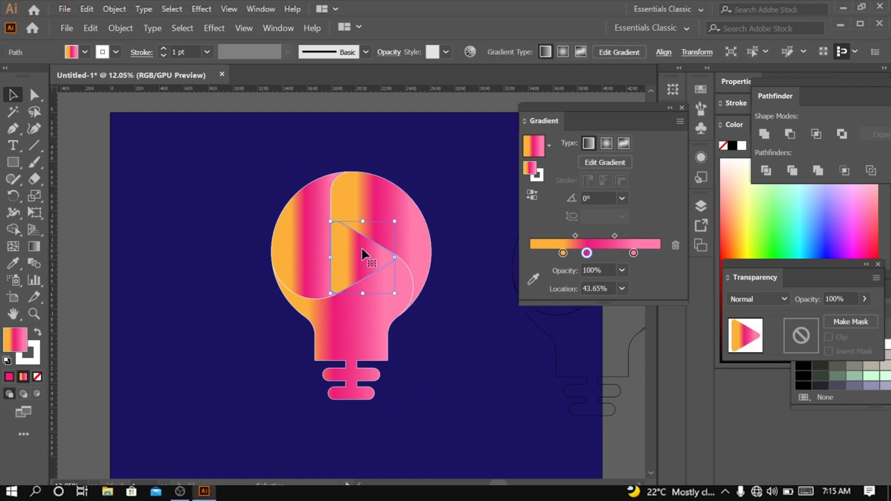
key(Delete)
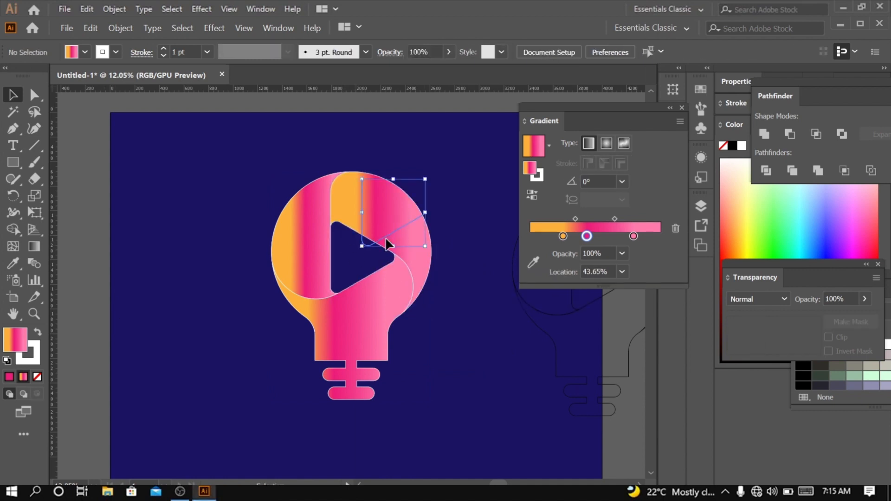
click(318, 291)
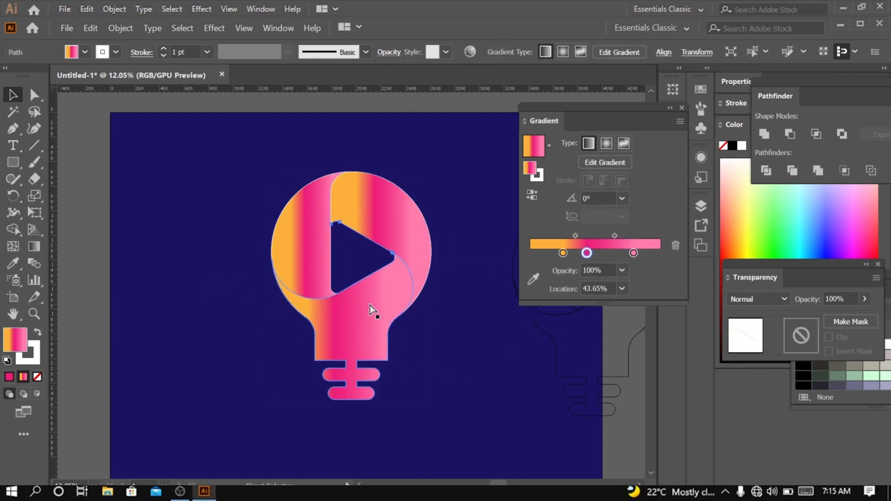
key(ctrl+z)
click(438, 299)
Remove the filled play triangle so the bulb has a triangular cut-out in its centre.
key(shift+m)
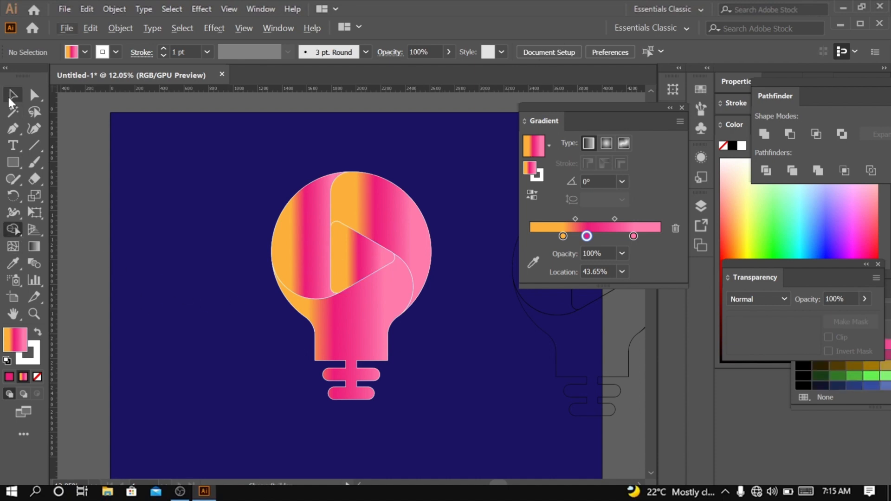
key(ctrl+a)
click(13, 95)
click(308, 255)
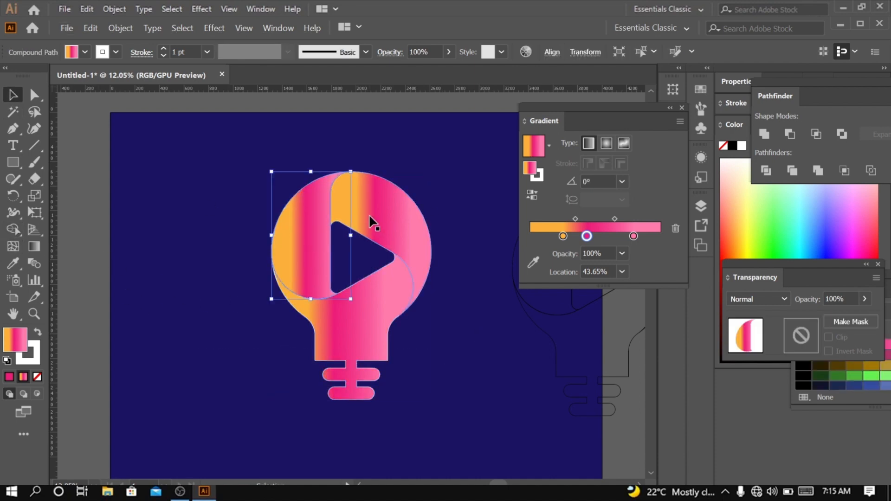
click(370, 216)
Angle the left bulb piece's gradient at about -83.5°, with the orange stop at about 9% and the pink stop at about 45%.
click(299, 247)
key(g)
drag(303, 149, 336, 438)
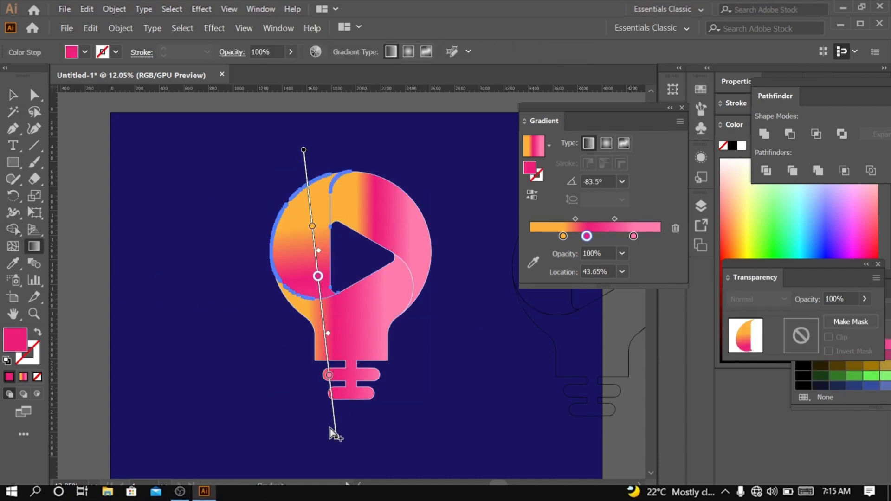
mouse_move(312, 226)
mouse_down()
mouse_move(307, 181)
mouse_move(317, 242)
mouse_up()
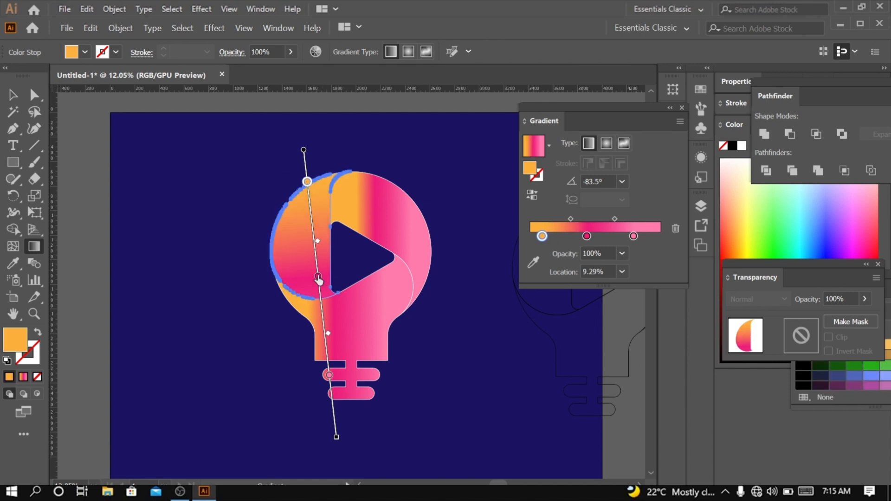
drag(318, 276, 318, 279)
drag(328, 334, 329, 342)
Run the gradient of the lower bulb piece downwards at an angle of about -79.2°.
click(13, 95)
click(339, 349)
click(30, 250)
mouse_move(300, 255)
mouse_down()
mouse_move(342, 449)
mouse_move(349, 445)
mouse_up()
drag(340, 255, 371, 471)
drag(354, 349, 327, 305)
drag(389, 444, 380, 471)
Copy the left piece's gradient colours onto the lower bulb piece with the Eyedropper.
click(12, 95)
click(147, 322)
click(352, 335)
click(13, 264)
click(302, 249)
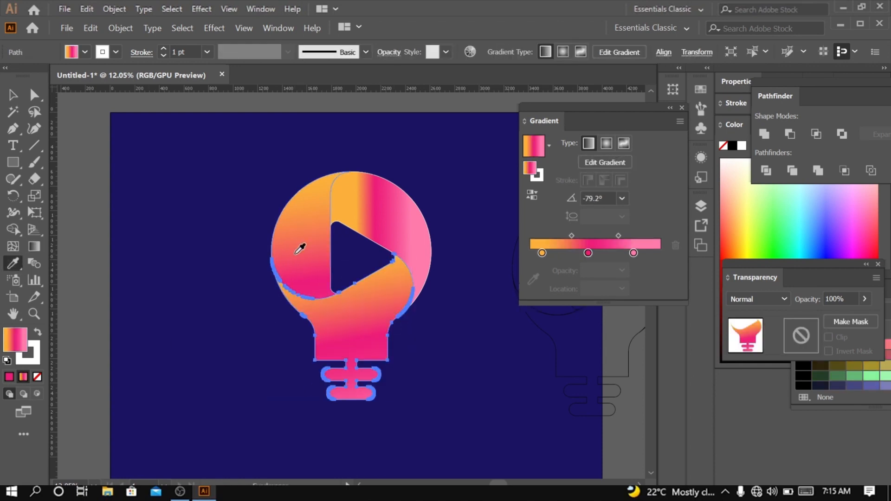
click(13, 95)
click(161, 278)
click(351, 335)
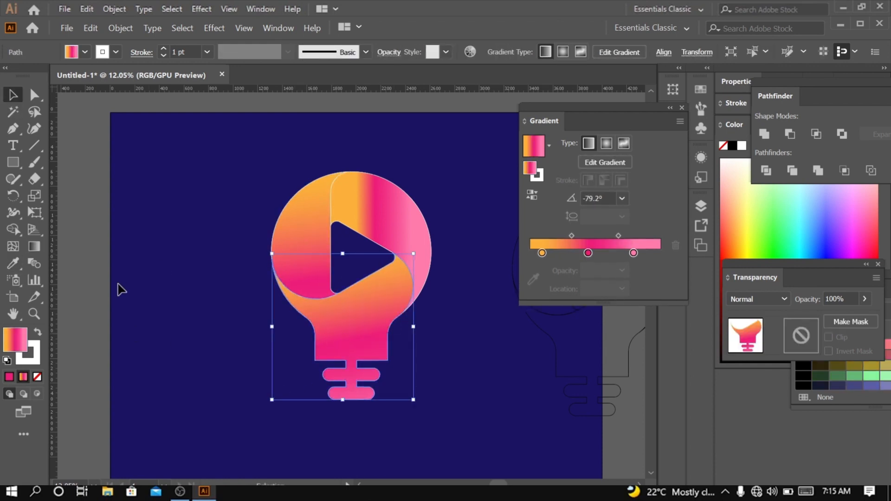
Change the right bulb piece to a two-stop gradient from dark blue (R=27 G=20 B=100) to pink.
click(410, 218)
click(587, 253)
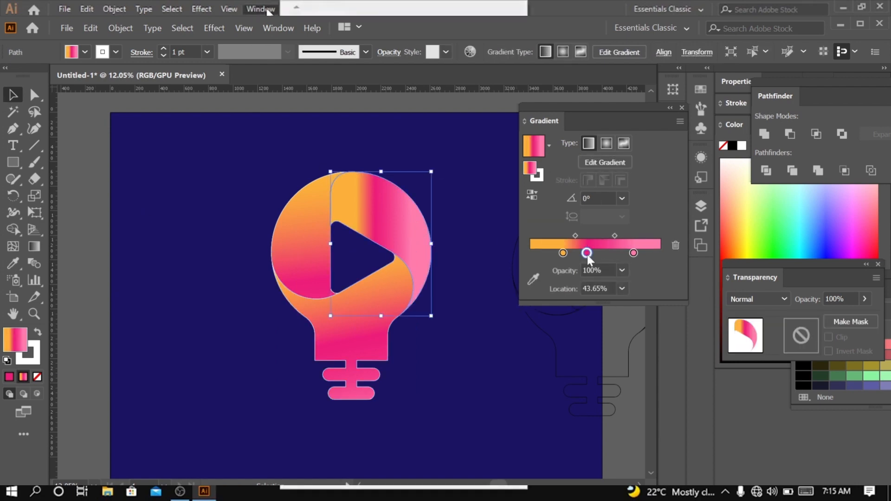
drag(587, 252, 530, 253)
click(633, 253)
click(676, 245)
double_click(530, 253)
click(577, 307)
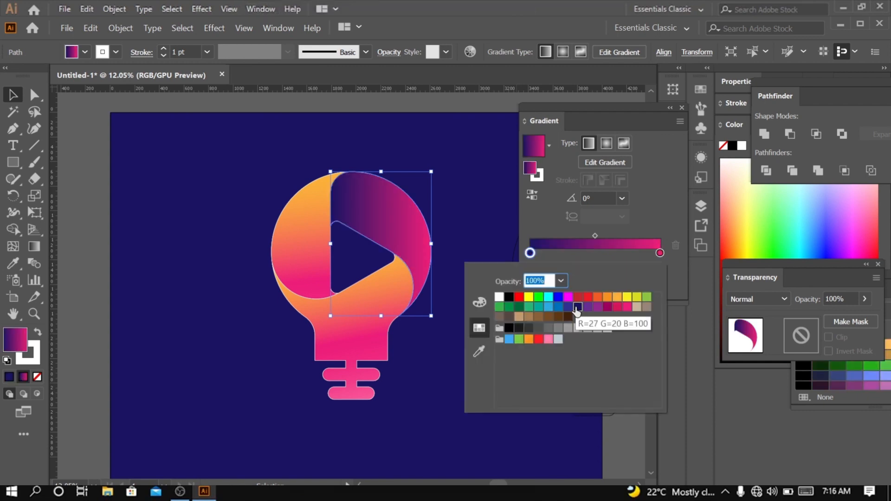
Try fading the right piece's pink gradient stop with 0% and 10% opacity.
double_click(660, 253)
text(0)
key(Return)
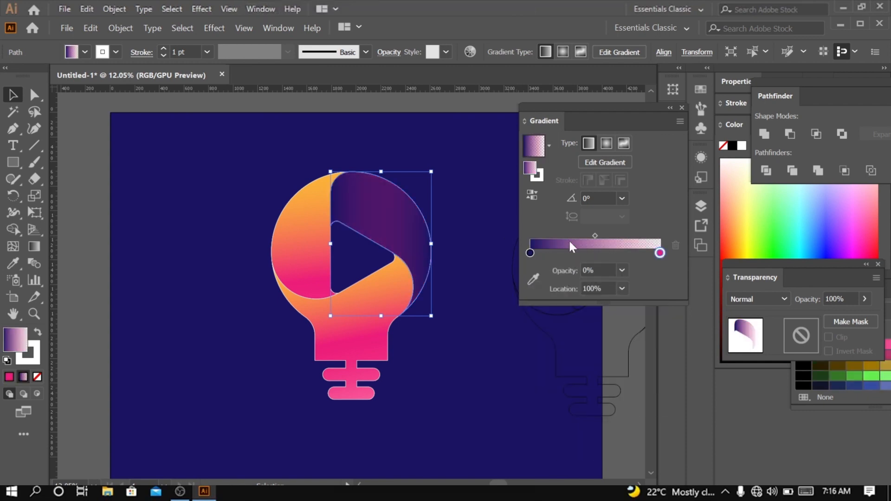
double_click(657, 253)
click(526, 279)
text(10)
key(Return)
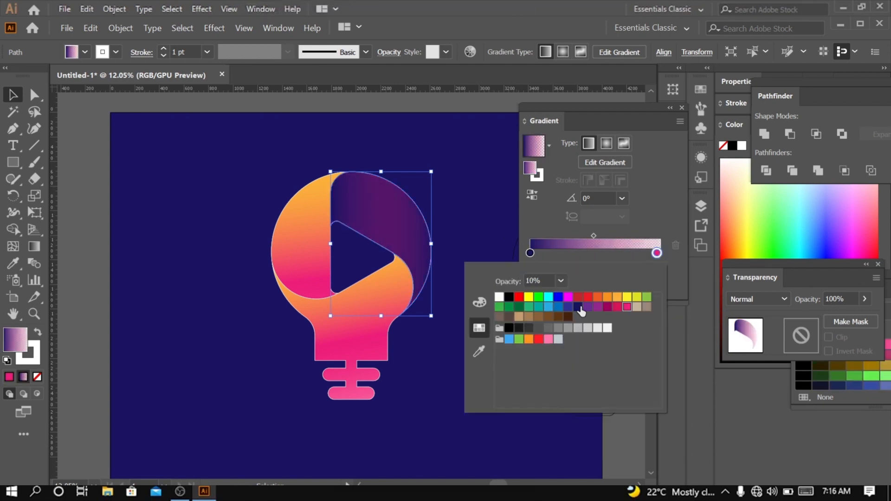
Try redrawing the right piece's faded gradient diagonally at about -44.7°, with the pink stop at about 38%.
click(35, 246)
drag(442, 313, 339, 167)
drag(283, 137, 535, 386)
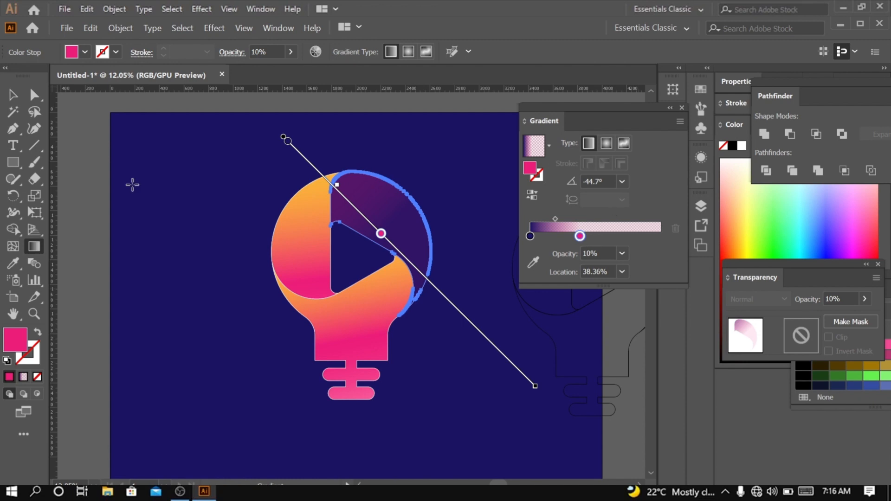
click(13, 95)
Undo the diagonal gradient and the opacity changes on the right piece's pink stop.
key(ctrl+z)
key(ctrl+z)
key(ctrl+z)
key(ctrl+z)
key(ctrl+z)
key(ctrl+z)
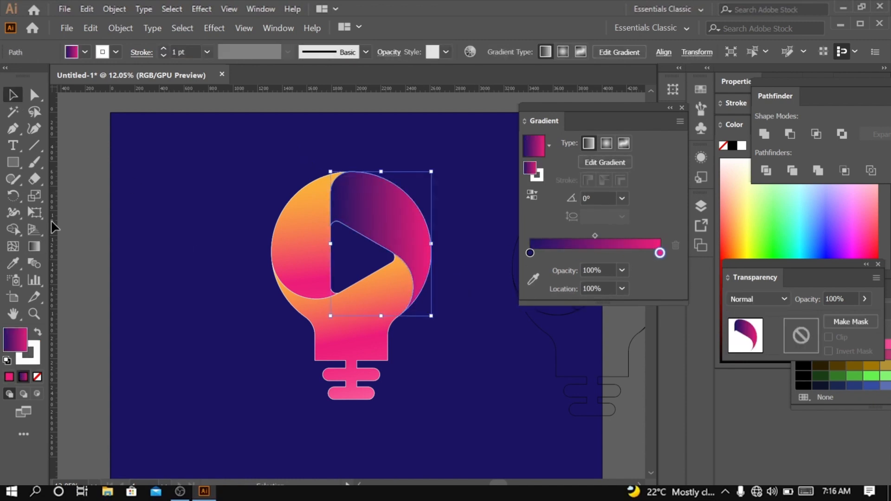
Angle the right piece's blue-to-pink gradient at about -50.8° and pull its stops closer together, with pink at about 69%.
click(34, 246)
mouse_move(323, 158)
mouse_down()
mouse_move(454, 314)
mouse_move(312, 163)
mouse_move(461, 325)
mouse_move(319, 154)
mouse_up()
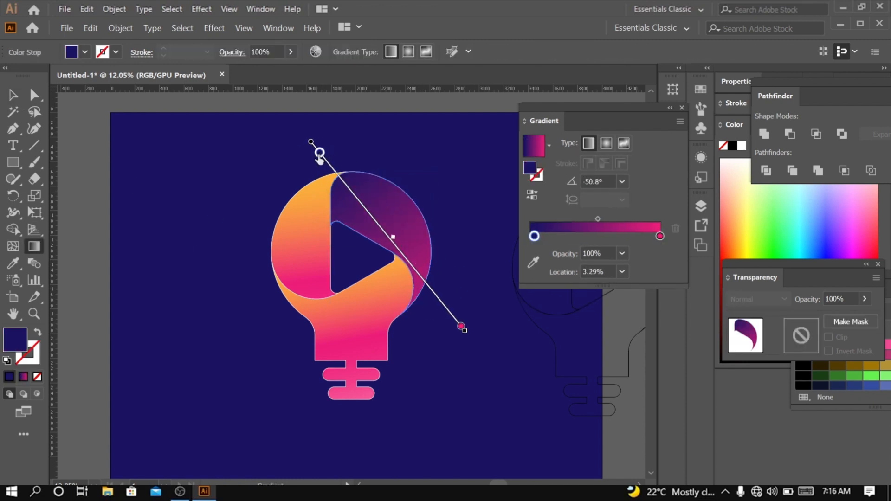
drag(394, 242, 371, 215)
drag(454, 315, 410, 261)
drag(357, 201, 369, 216)
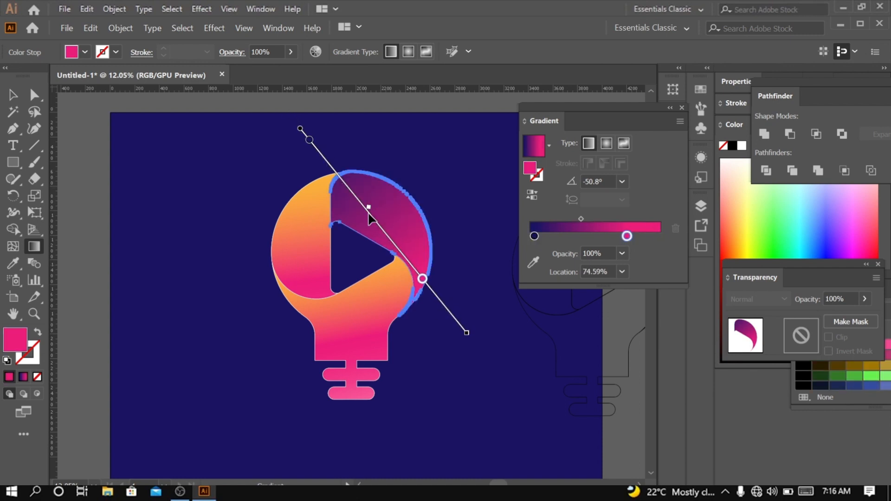
drag(298, 125, 319, 151)
drag(411, 265, 402, 252)
key(v)
key(ctrl+shift+a)
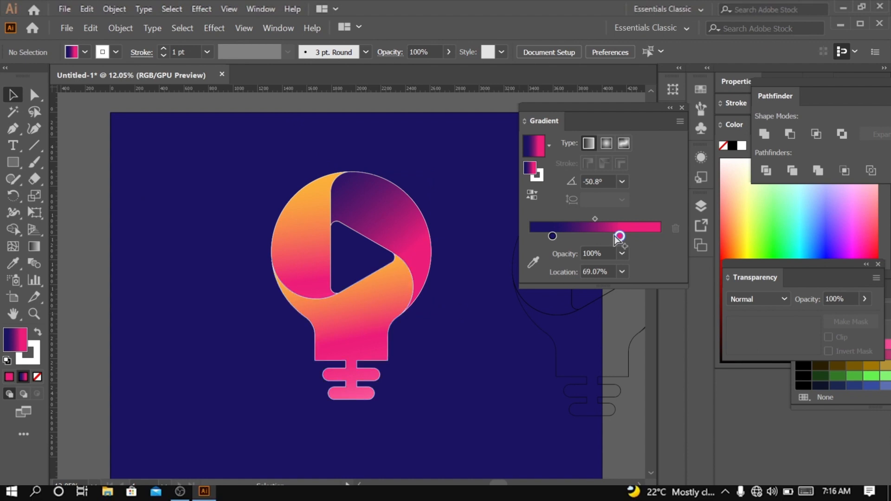
Add an orange middle stop at about 52% to the right piece's gradient.
click(393, 254)
double_click(597, 253)
click(626, 299)
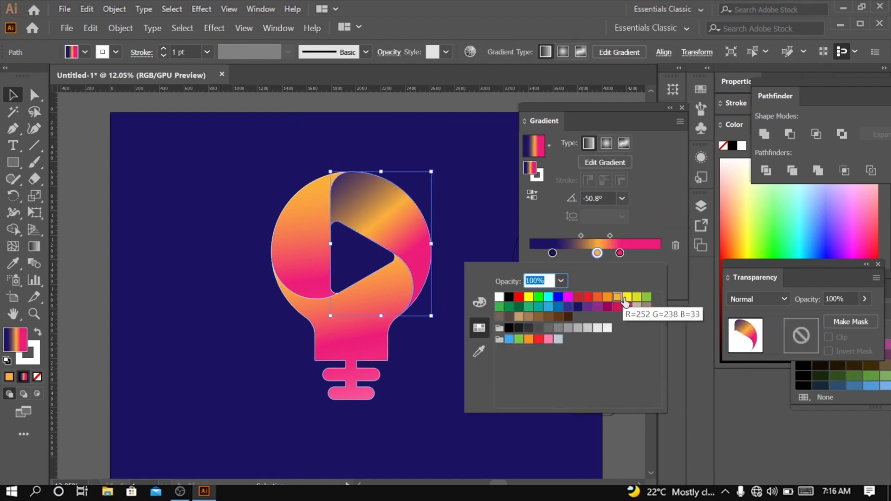
click(608, 300)
Recolour the right piece's middle stop to the same lighter orange used in the left piece's gradient.
click(311, 200)
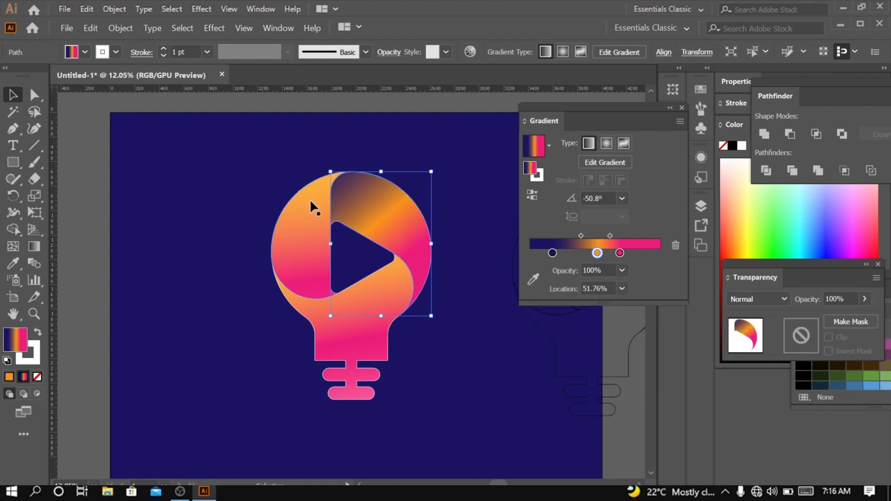
double_click(542, 236)
double_click(398, 234)
double_click(476, 298)
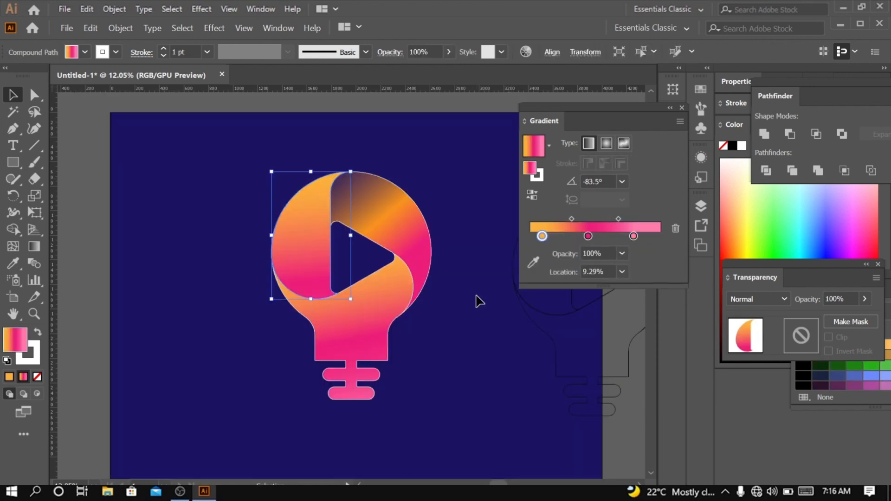
click(398, 228)
double_click(598, 253)
click(627, 300)
click(457, 300)
Redraw the right piece's gradient diagonally at about -44.3°, moving the orange stop next to the pink one.
click(35, 247)
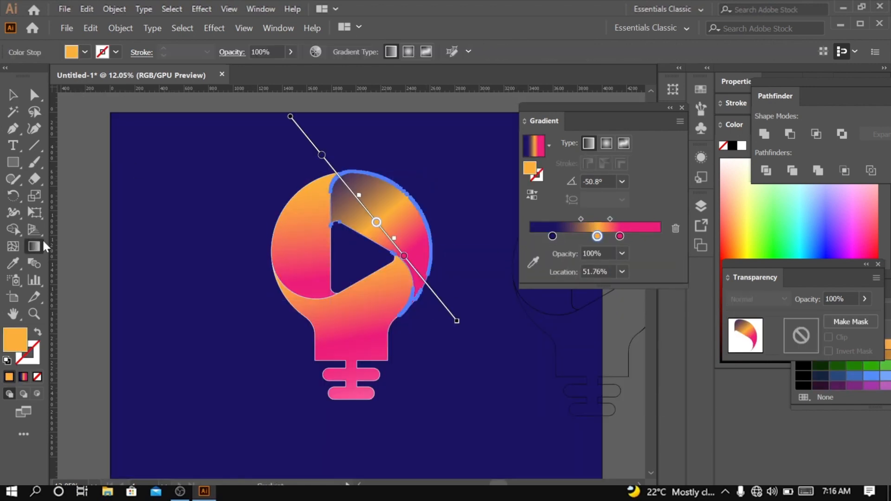
click(310, 139)
drag(329, 121, 466, 307)
drag(291, 145, 466, 304)
drag(388, 241, 414, 266)
drag(315, 170, 338, 192)
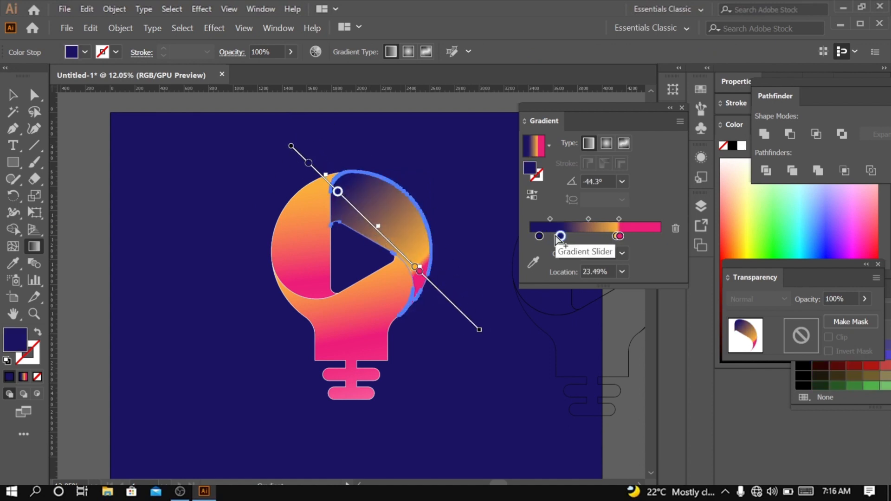
Remove the extra blue stop from the right piece's gradient and place dark blue at about 24% and orange at about 45%.
drag(560, 236, 560, 264)
drag(414, 266, 376, 230)
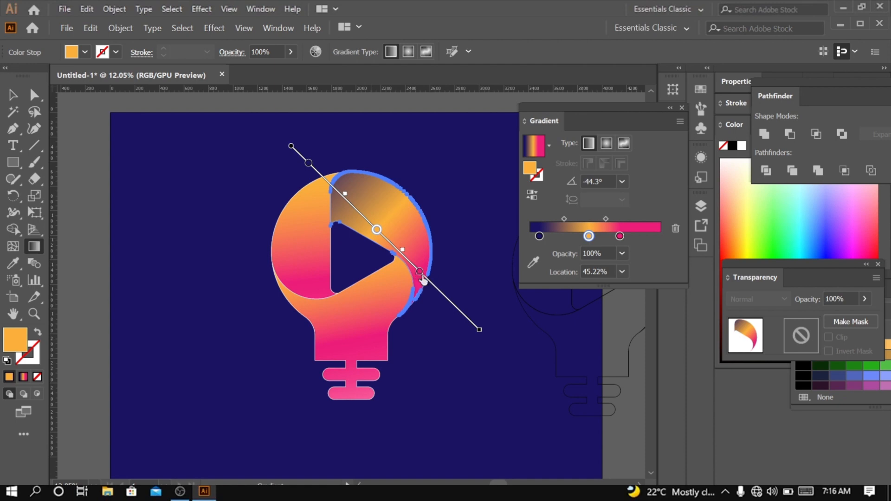
drag(420, 272, 402, 254)
drag(308, 163, 320, 175)
mouse_move(401, 253)
mouse_down()
mouse_move(411, 262)
mouse_move(389, 237)
mouse_up()
drag(315, 169, 332, 186)
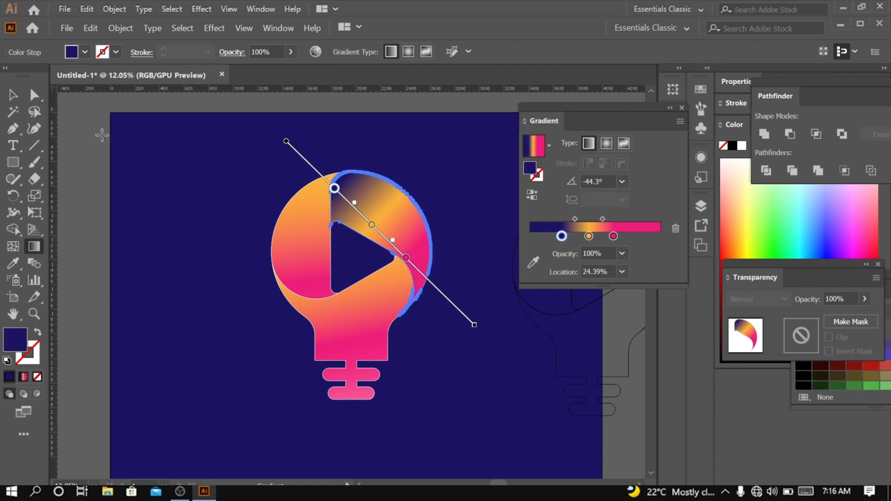
Copy the left piece's orange-to-pink gradient colours onto the right bulb piece with the Eyedropper.
key(v)
click(202, 199)
click(390, 225)
key(g)
double_click(371, 225)
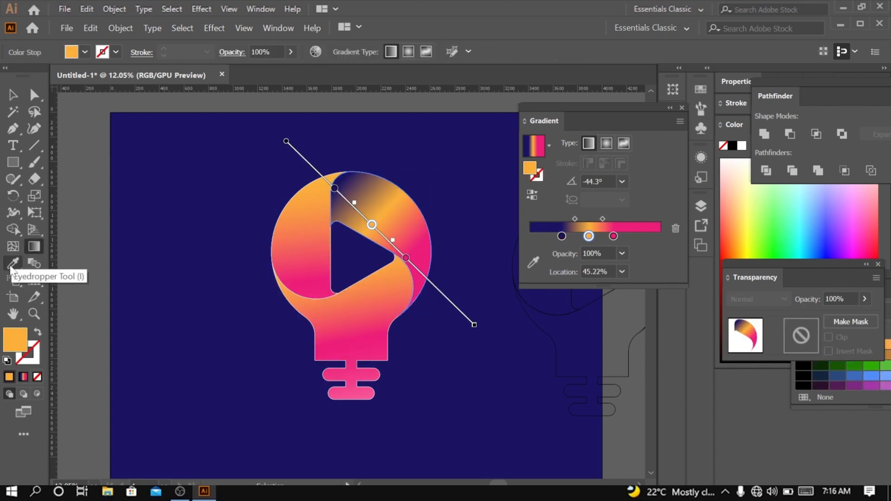
click(13, 263)
click(316, 206)
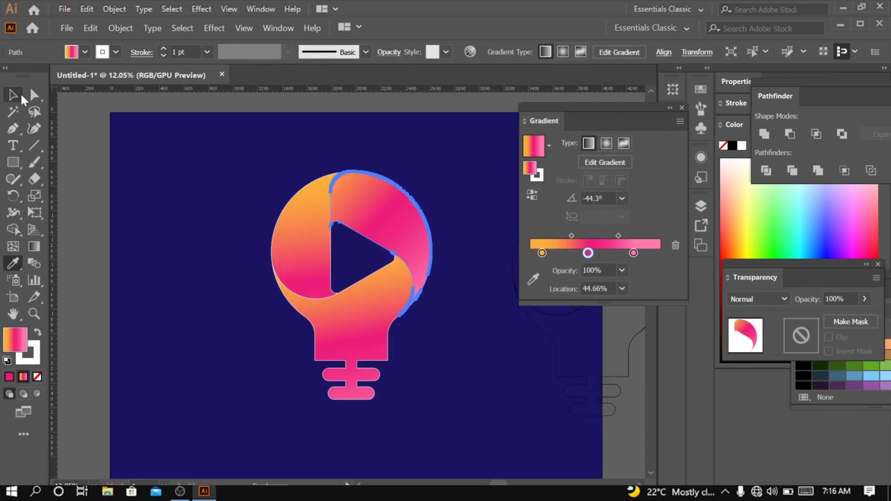
Recolour the light pink end stop of the right piece's gradient to dark blue and redraw the gradient at about 136°.
click(22, 98)
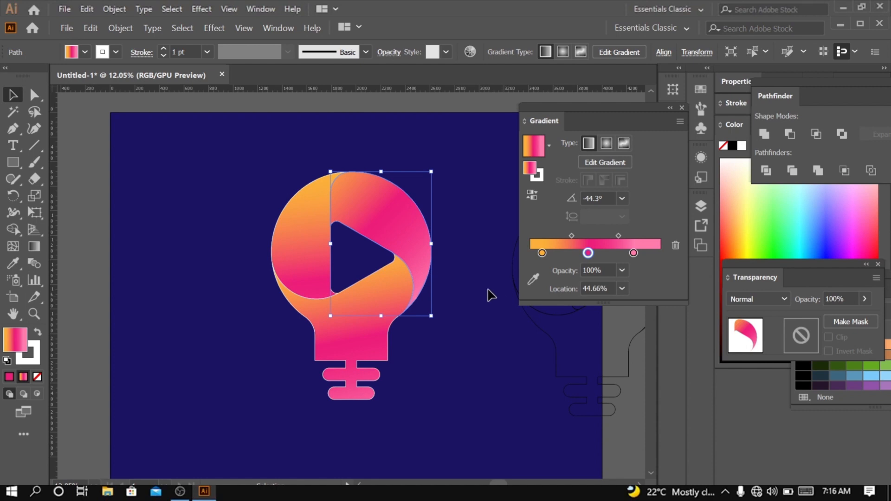
double_click(633, 253)
click(581, 310)
click(34, 246)
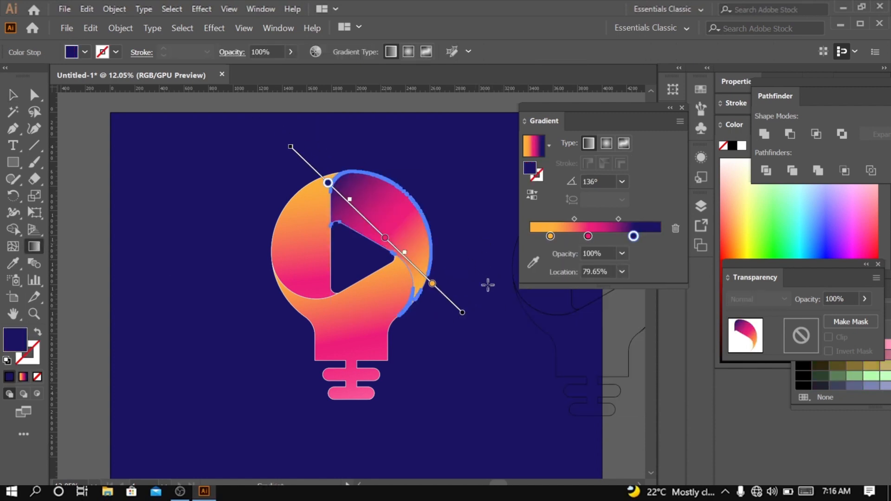
Adjust the right piece's gradient to about 137.3°, placing the orange stop at about 11% and the pink stop at about 39%.
drag(433, 283, 424, 276)
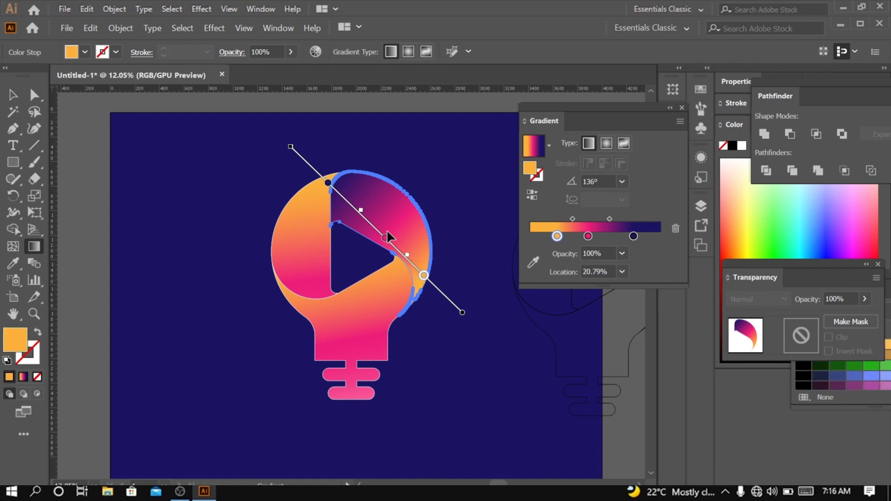
mouse_move(294, 180)
mouse_down()
mouse_move(453, 287)
mouse_move(279, 141)
mouse_up()
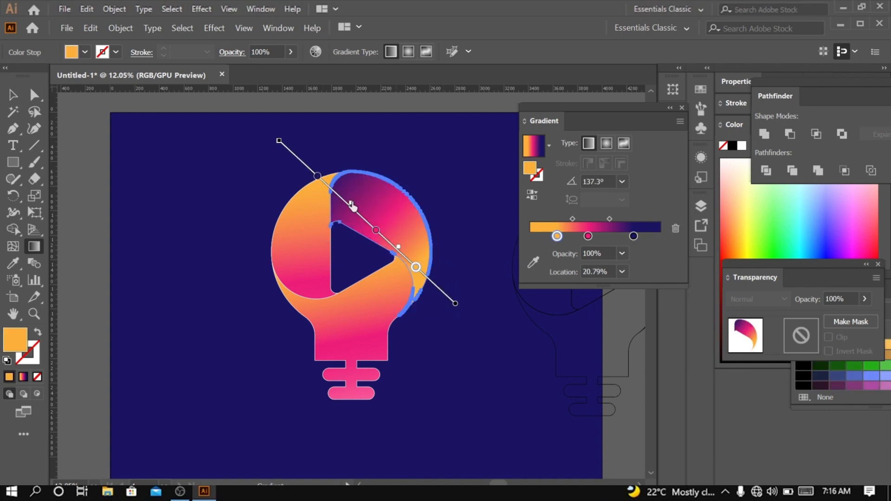
drag(376, 230, 388, 241)
drag(415, 267, 422, 273)
drag(387, 241, 386, 239)
drag(365, 215, 360, 211)
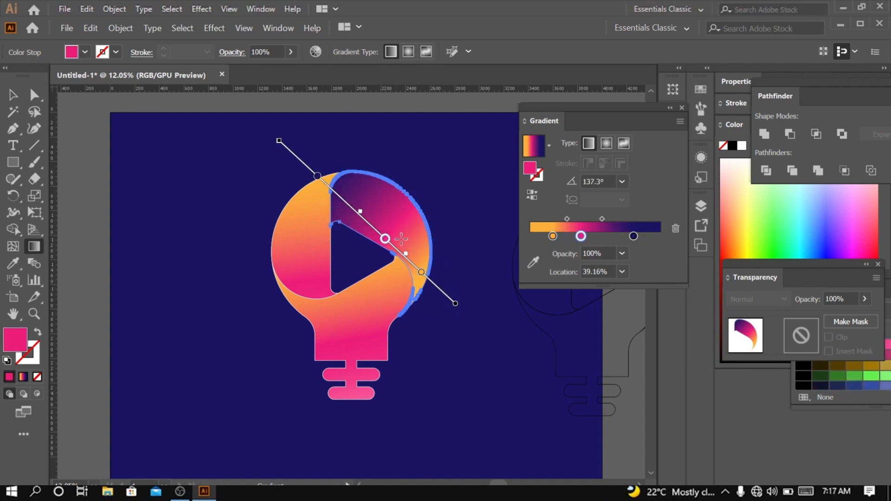
drag(405, 253, 426, 283)
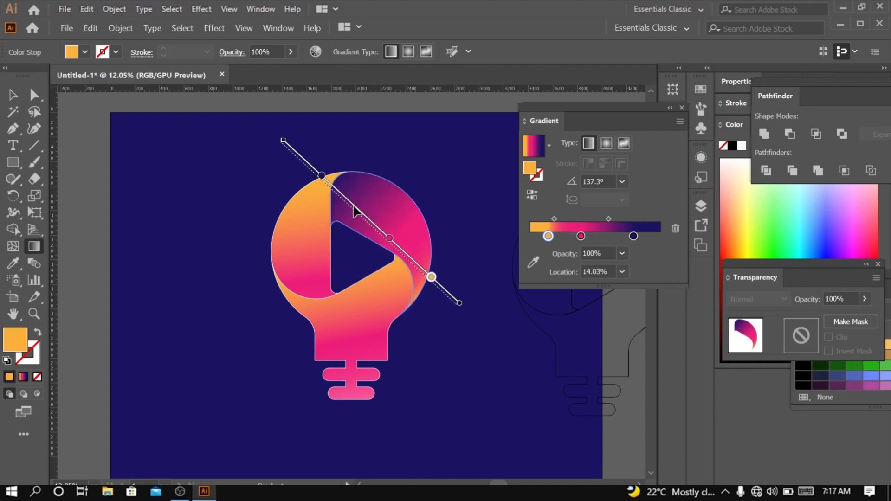
click(13, 95)
click(34, 247)
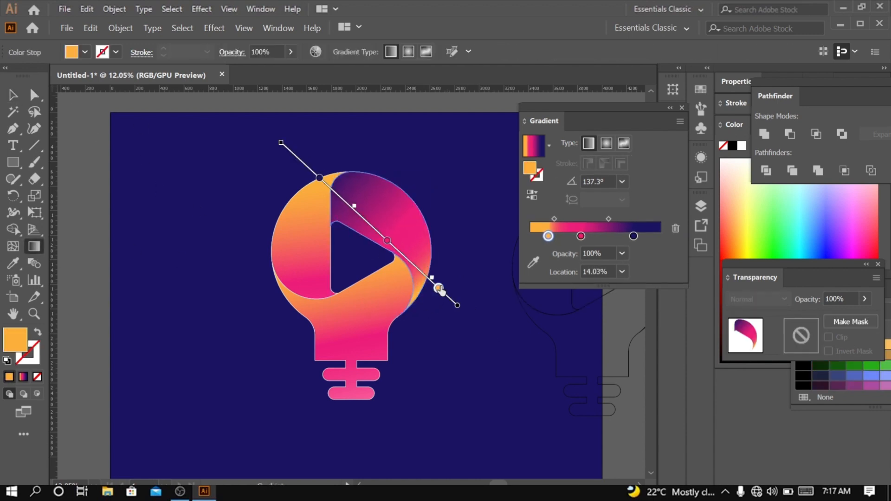
drag(427, 282, 433, 285)
Copy the right piece's orange, pink and dark blue gradient onto the left bulb piece with the Eyedropper.
click(13, 94)
click(297, 213)
click(13, 263)
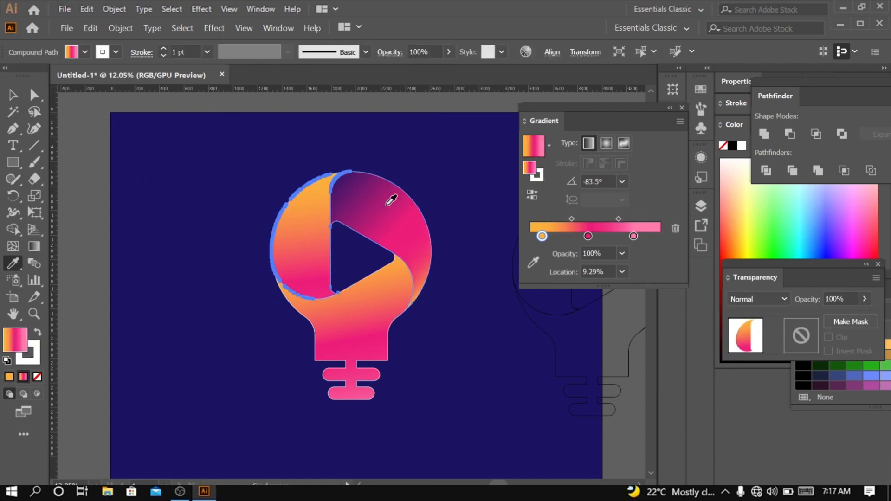
click(386, 206)
click(13, 95)
click(193, 214)
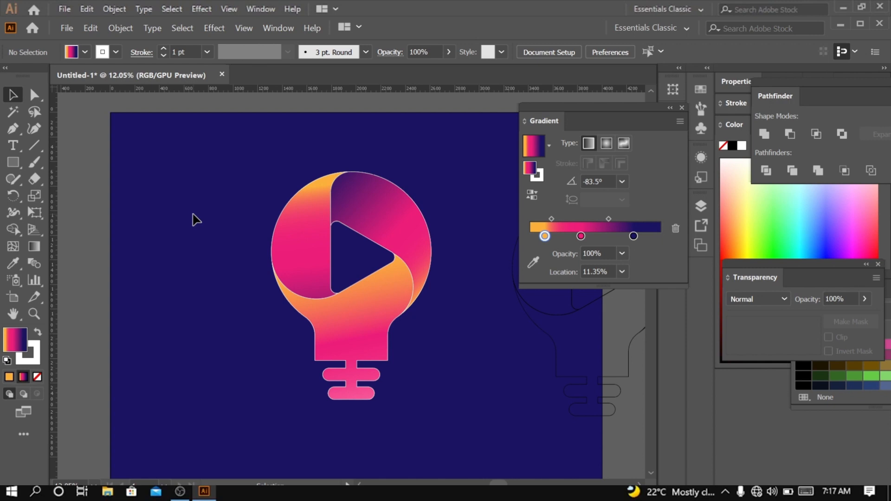
Redraw the left piece's gradient at about -96.3°, with orange at its upper end and the dark blue stop at 84.7%.
click(304, 255)
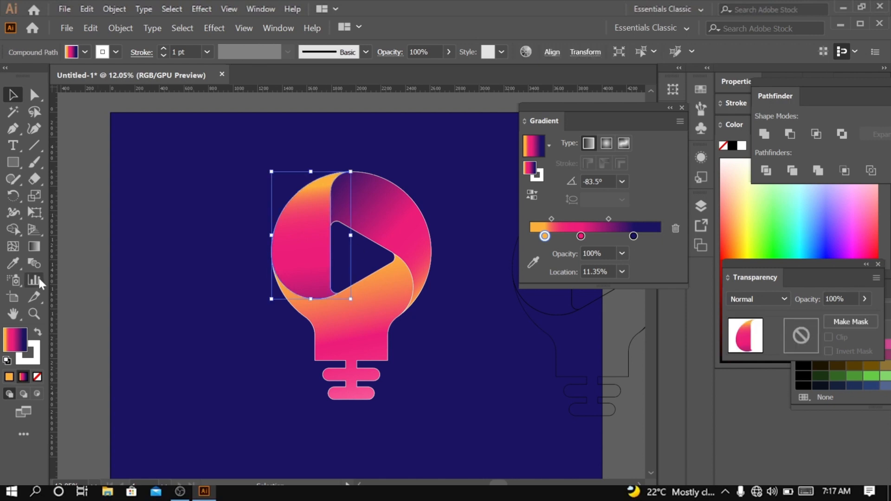
click(34, 247)
drag(281, 344, 296, 355)
drag(317, 166, 315, 180)
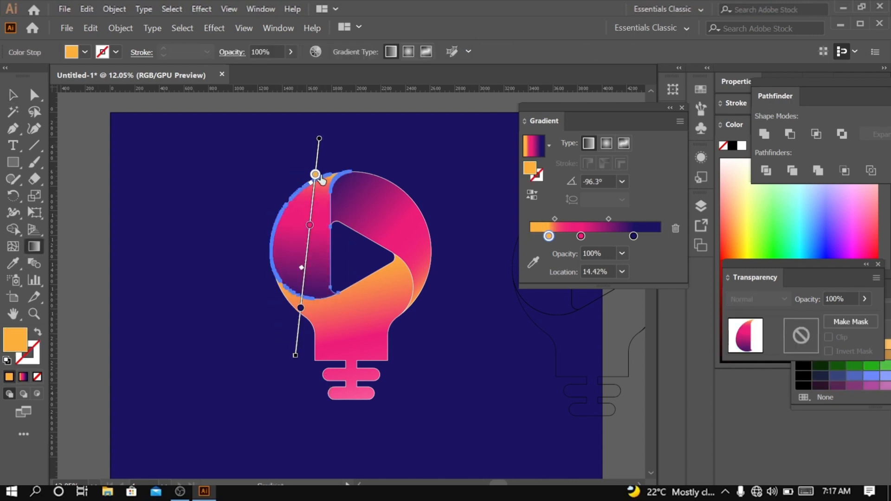
drag(310, 225, 309, 238)
drag(301, 308, 300, 318)
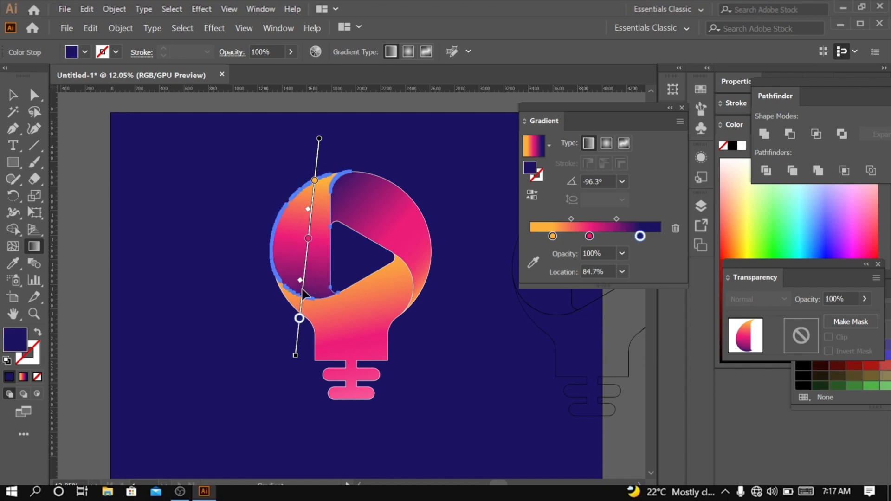
Select all the bulb pieces and set their stroke weight to 0.5 pt.
key(v)
click(78, 206)
click(288, 209)
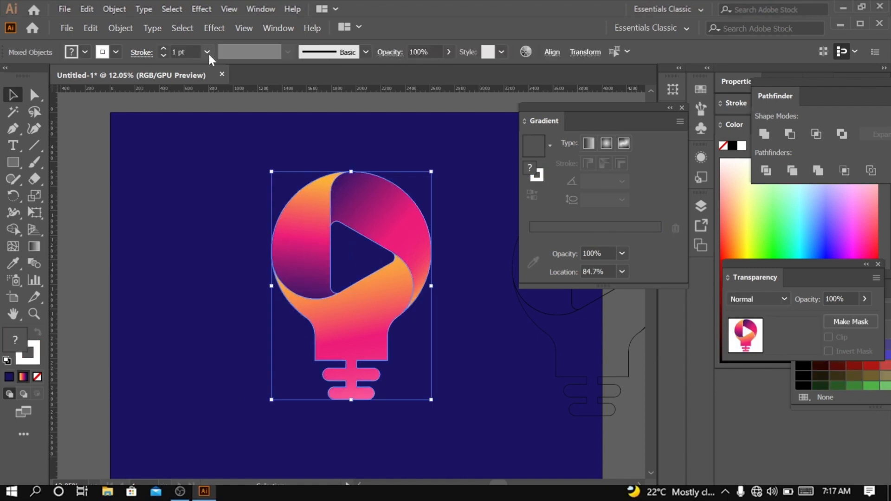
click(190, 160)
click(344, 237)
click(237, 127)
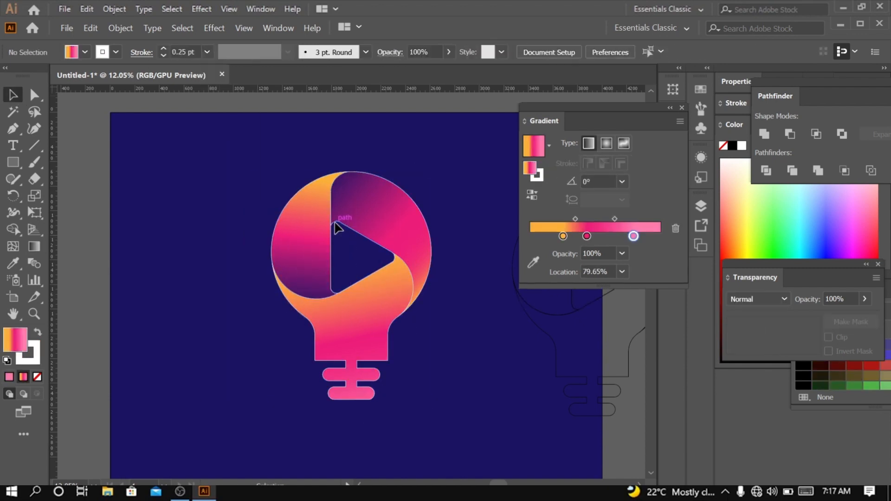
click(335, 223)
click(407, 389)
Copy the right piece's orange, pink and dark blue gradient onto the lower bulb piece with the Eyedropper.
click(338, 308)
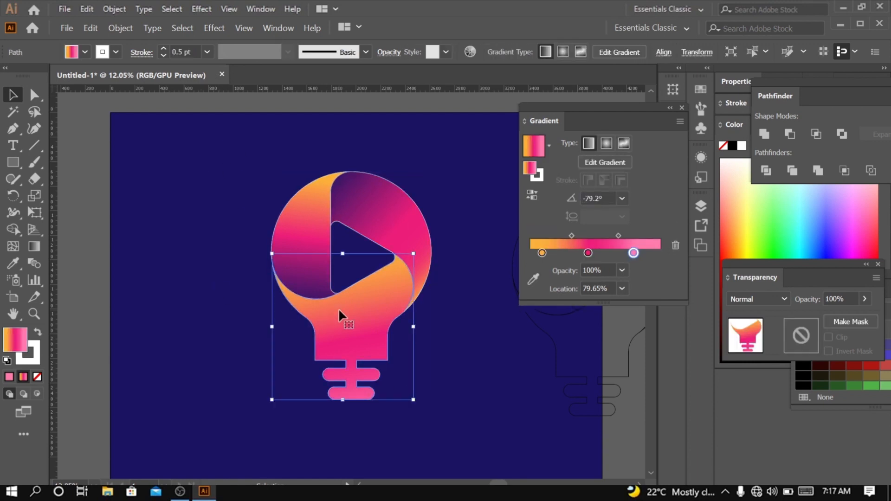
key(i)
click(383, 218)
key(v)
Redraw the lower piece's gradient diagonally at about 48.3°, from orange at the base to dark blue beside the play symbol.
key(g)
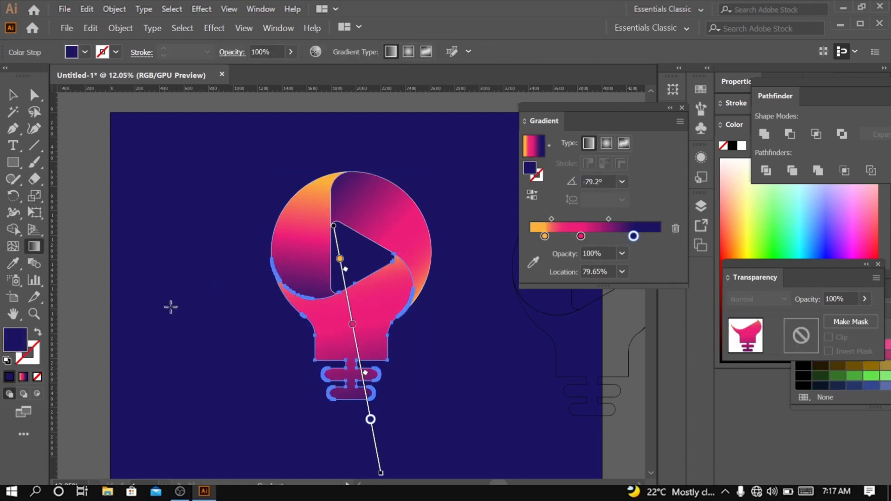
drag(257, 379, 399, 273)
drag(243, 417, 428, 209)
drag(266, 391, 343, 304)
mouse_move(316, 335)
mouse_down()
mouse_move(293, 361)
mouse_move(331, 317)
mouse_up()
key(ctrl+z)
key(ctrl+z)
click(13, 95)
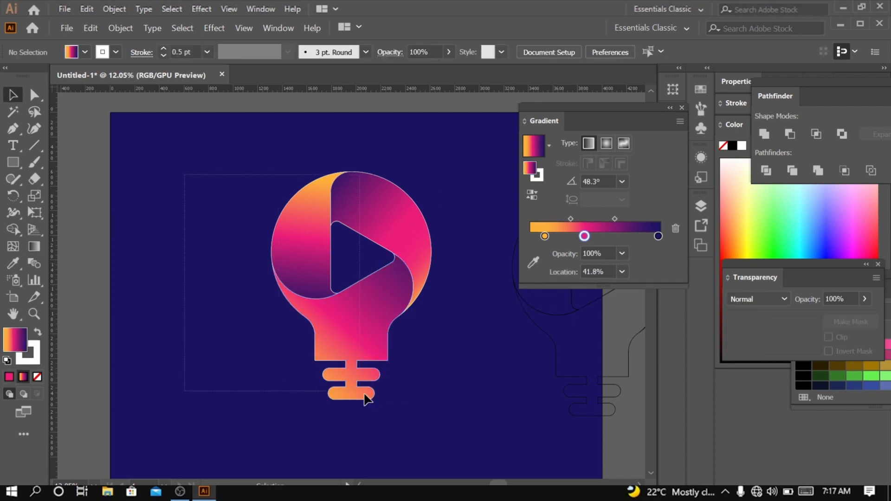
Duplicate the whole bulb beside the original and set the copy's opacity to 50%.
click(364, 397)
drag(634, 121, 632, 163)
click(748, 302)
click(763, 77)
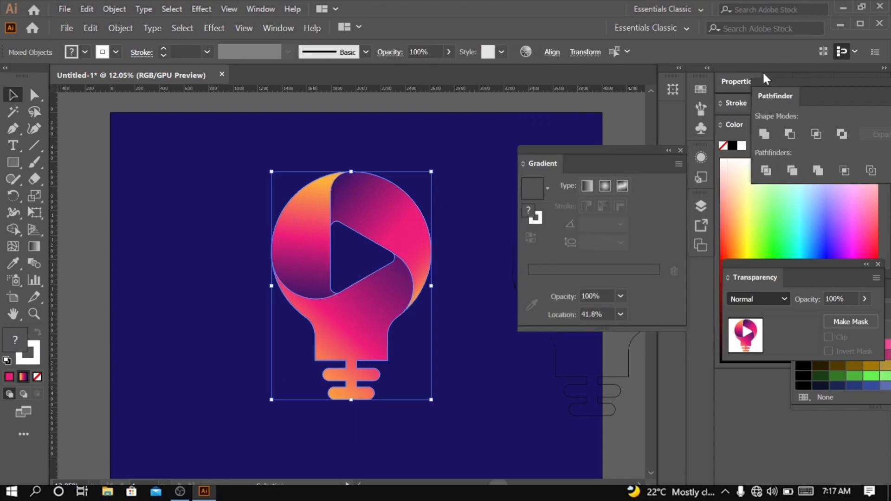
key(ctrl+z)
click(509, 398)
key(ctrl+a)
scroll(492, 418, down, 1)
drag(479, 439, 218, 323)
drag(839, 319, 837, 315)
Align the semi-transparent copy exactly over the original bulb and blend it with Multiply at 89% opacity.
drag(209, 343, 229, 341)
click(34, 313)
click(355, 326)
click(13, 95)
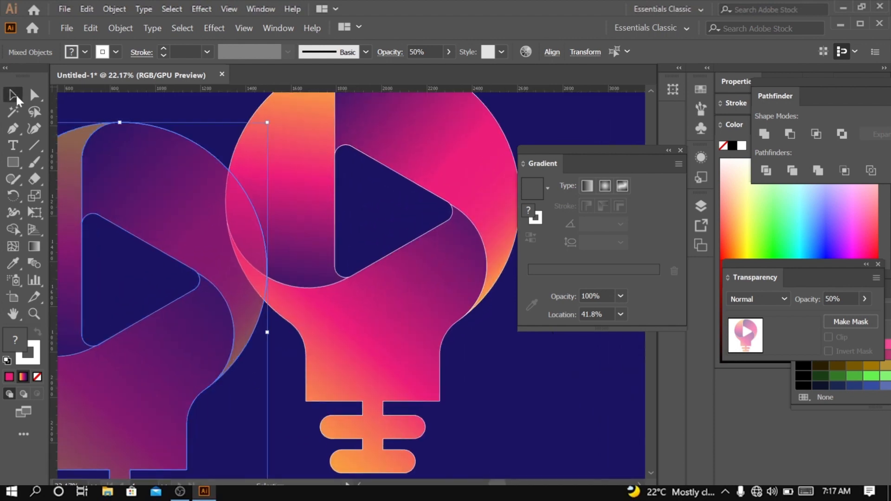
drag(157, 198, 409, 127)
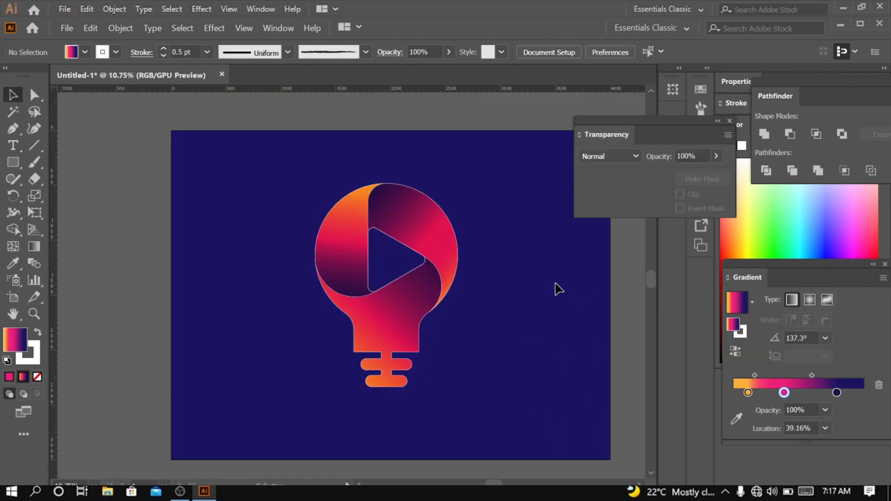
Select the Multiply overlay group at the bulb's upper edge and fill it with solid orange.
key(z)
drag(436, 231, 531, 358)
drag(413, 125, 471, 342)
drag(130, 198, 386, 163)
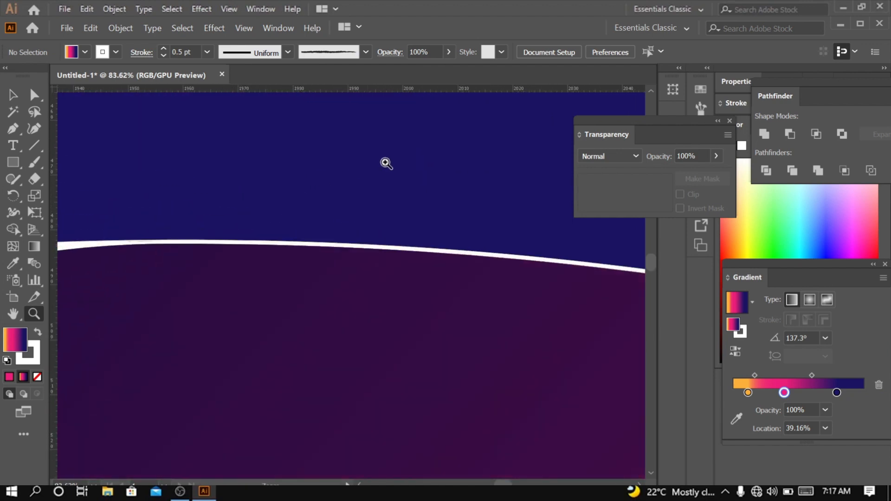
drag(182, 246, 455, 222)
click(257, 229)
click(85, 52)
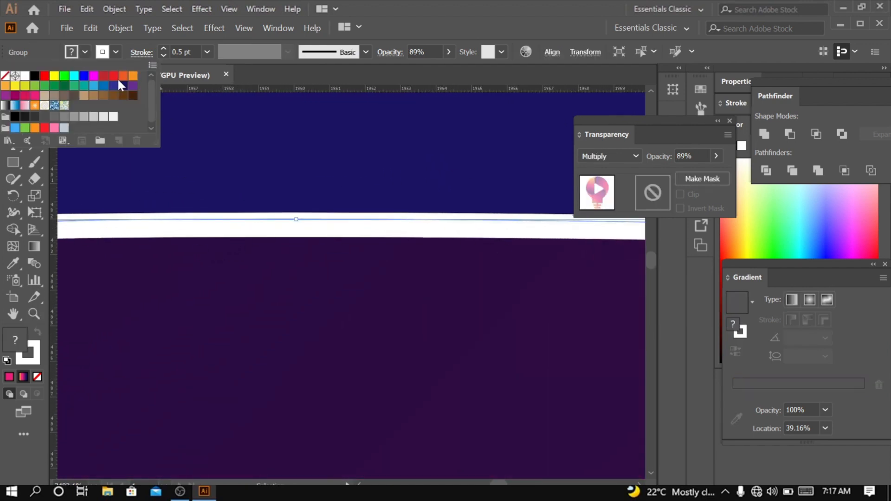
click(113, 75)
click(123, 75)
click(116, 186)
shift+click(137, 218)
shift+click(147, 219)
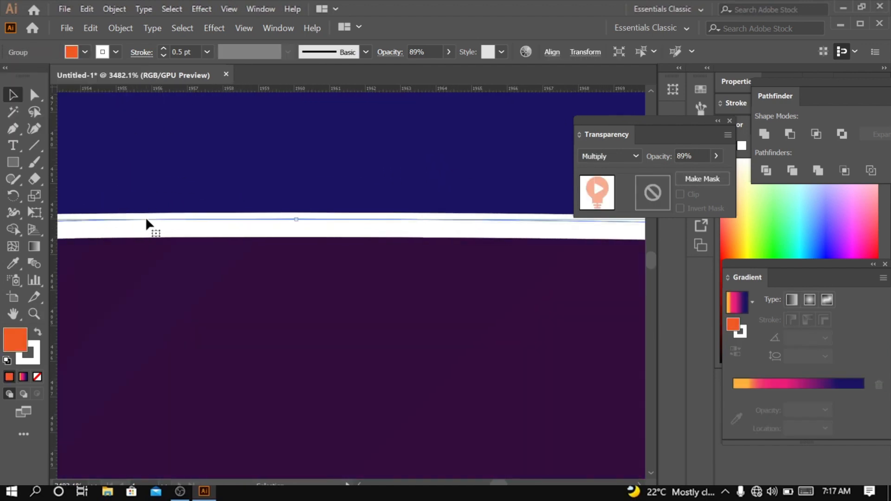
shift+click(167, 238)
click(208, 193)
Try a heavier white outline of about 14 pt on all the bulb pieces.
key(z)
drag(349, 271, 205, 346)
drag(343, 246, 297, 297)
click(14, 96)
drag(188, 181, 394, 419)
click(394, 419)
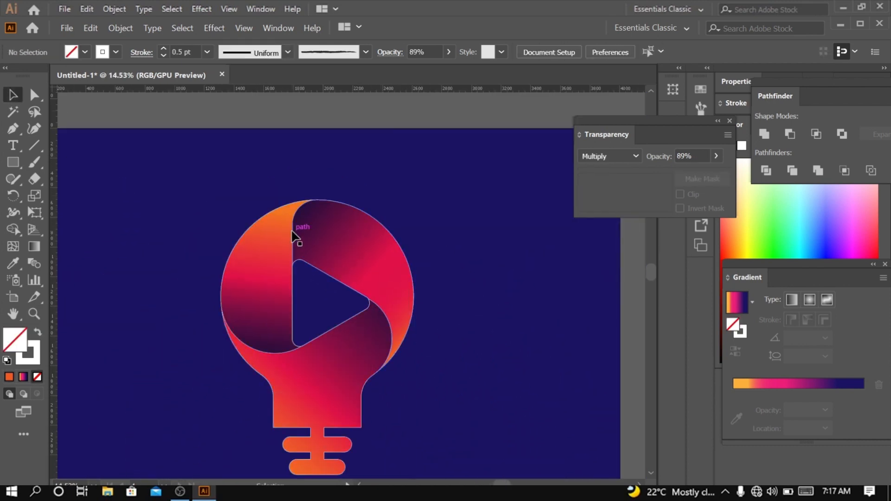
click(294, 236)
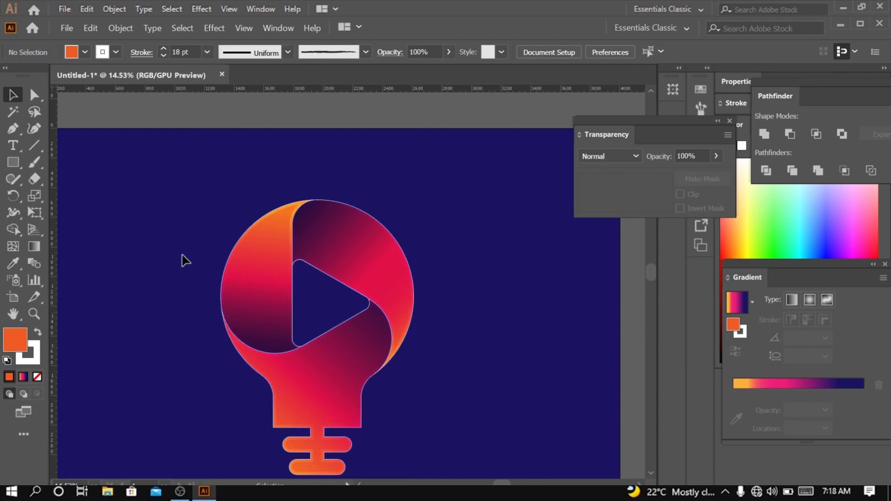
click(163, 49)
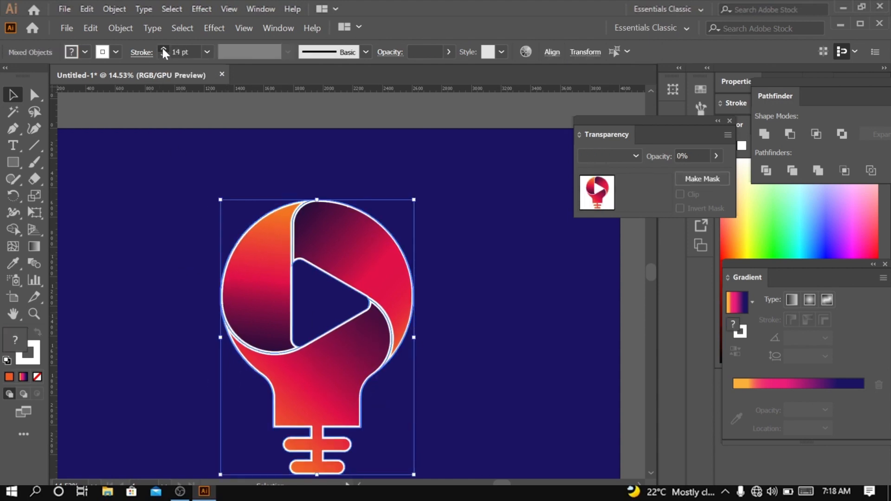
click(107, 156)
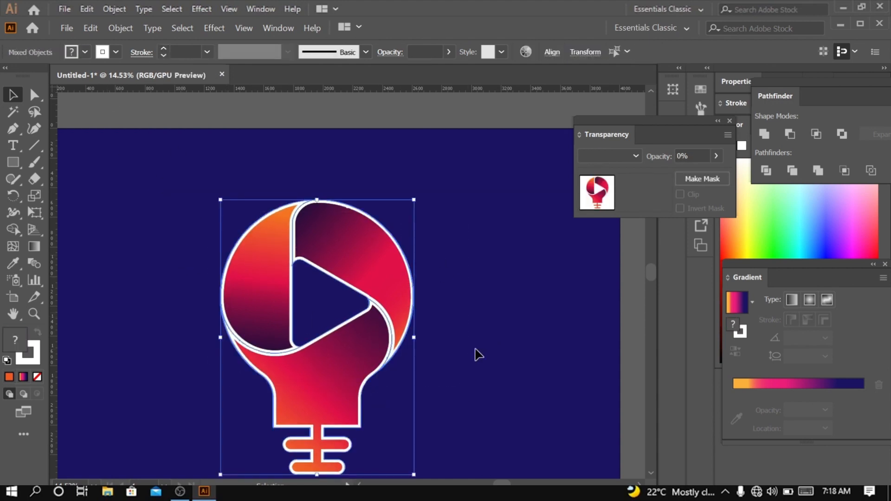
Remove the stroke from all the bulb pieces and review the artwork without outlines.
click(163, 49)
click(163, 54)
click(162, 54)
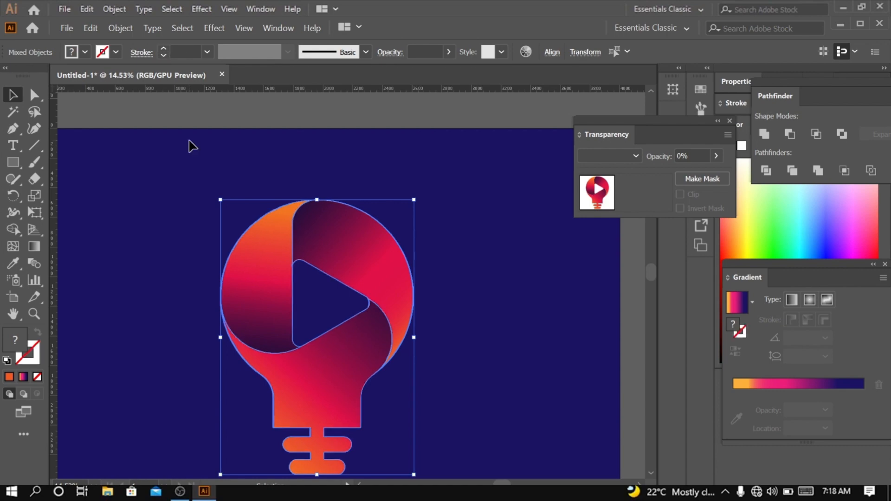
click(189, 149)
key(z)
drag(404, 299, 428, 388)
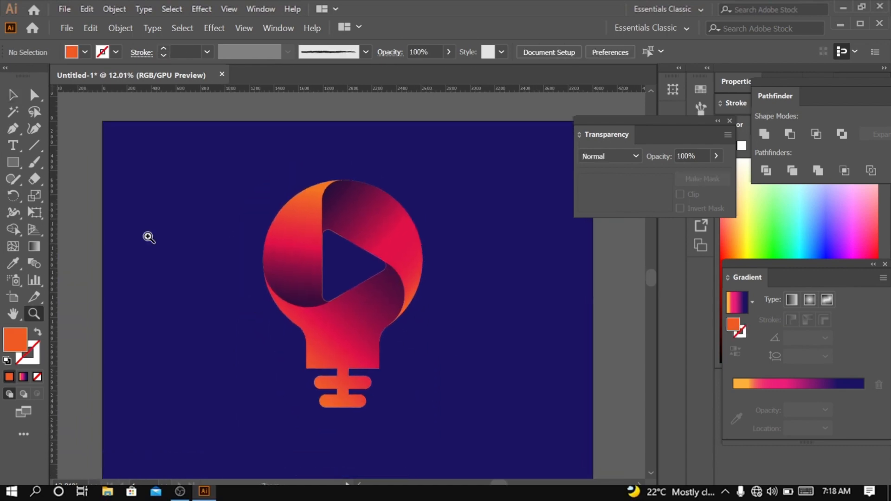
drag(149, 237, 350, 308)
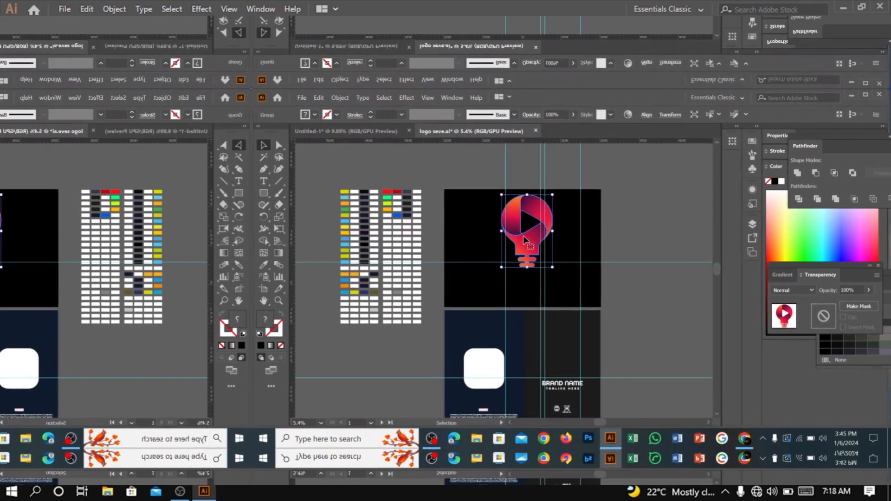
Scale down the bulb on the black background in the logo file and rest its base on the horizontal guide.
key(z)
drag(524, 240, 408, 245)
key(v)
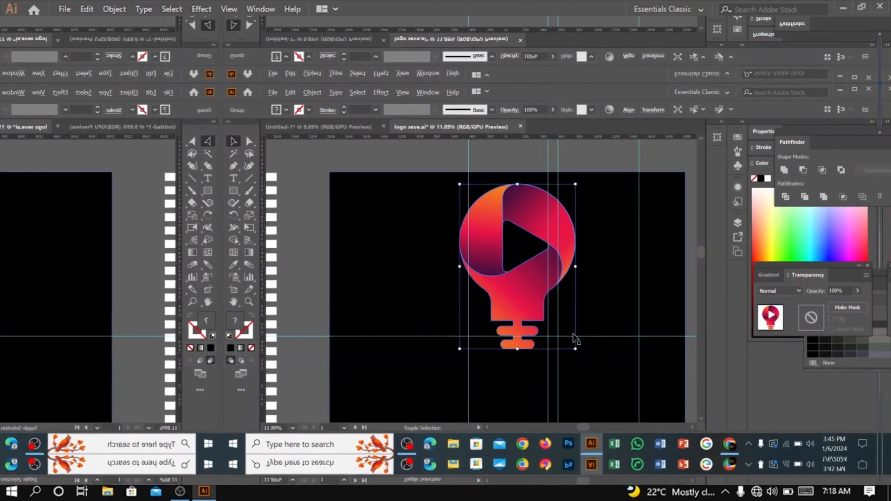
drag(575, 349, 548, 330)
drag(504, 289, 492, 306)
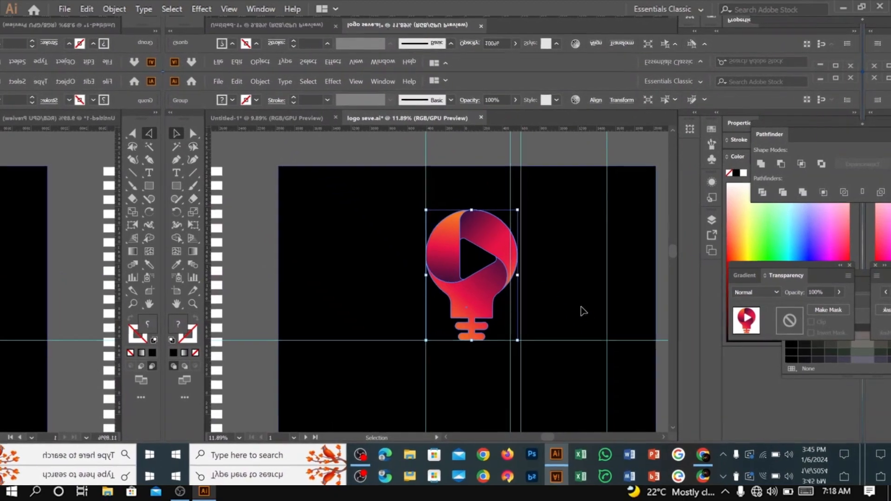
Group the bulb with the BRAND NAME and TAGLINE HERE text beneath it.
click(583, 311)
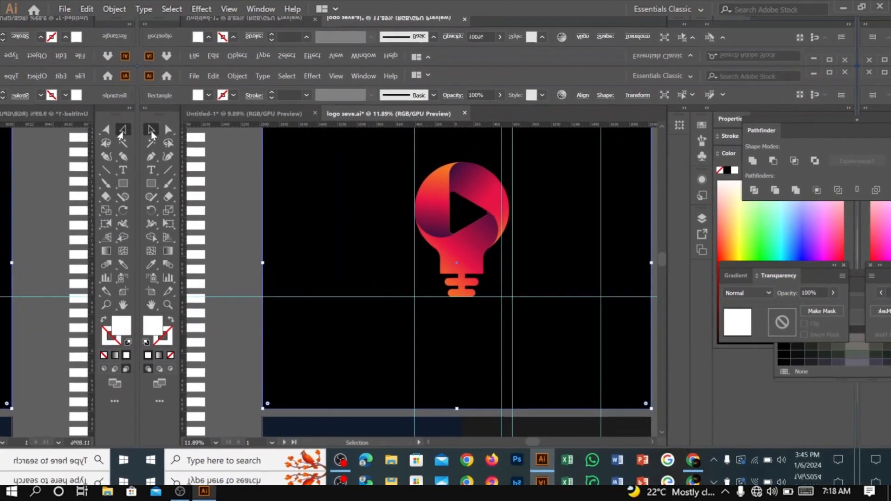
click(458, 186)
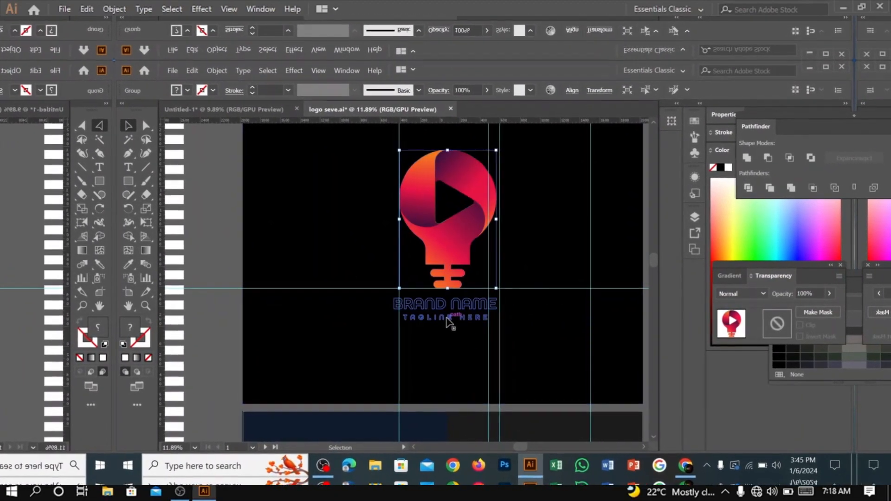
click(449, 320)
shift+click(449, 255)
key(ctrl+g)
click(455, 268)
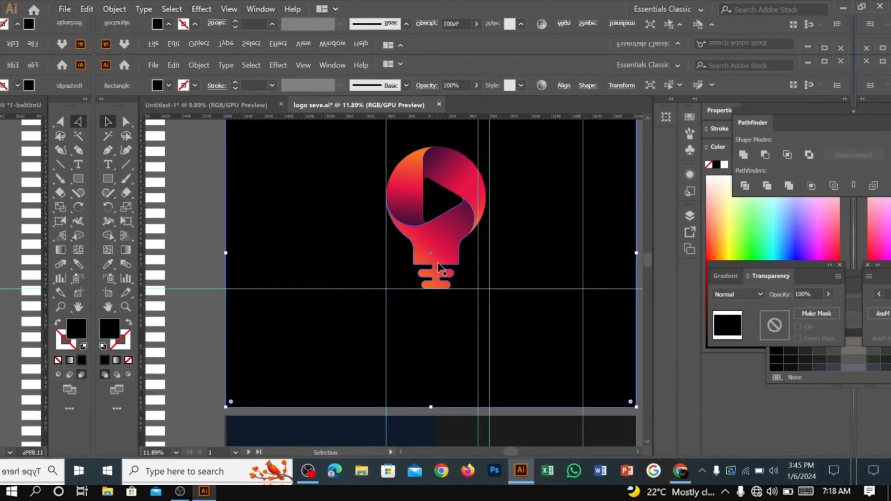
Try sending the bulb and its black background behind the brand name text in the logo file.
shift+click(418, 180)
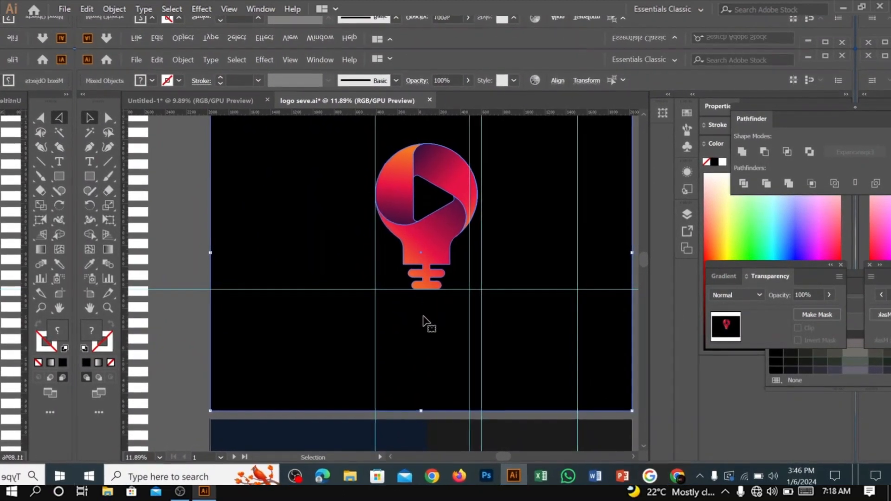
right_click(439, 309)
mouse_move(487, 246)
click(576, 290)
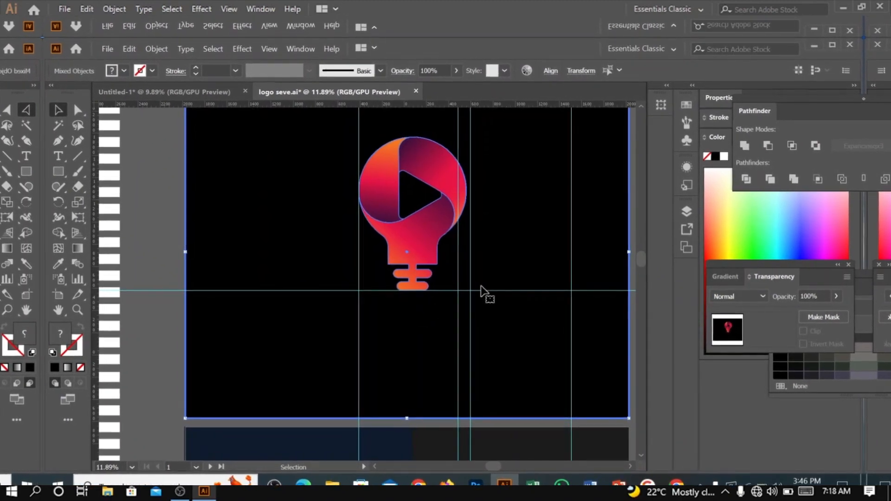
ctrl+drag(481, 287, 416, 333)
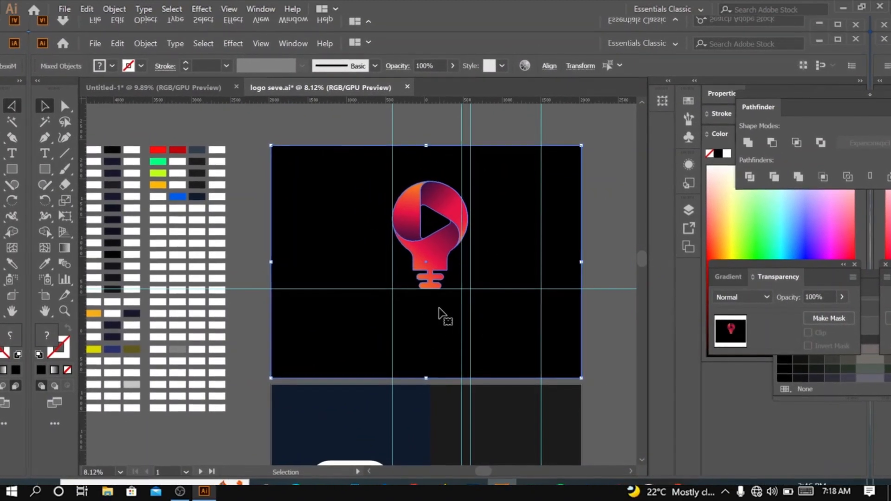
right_click(438, 308)
mouse_move(483, 246)
click(586, 288)
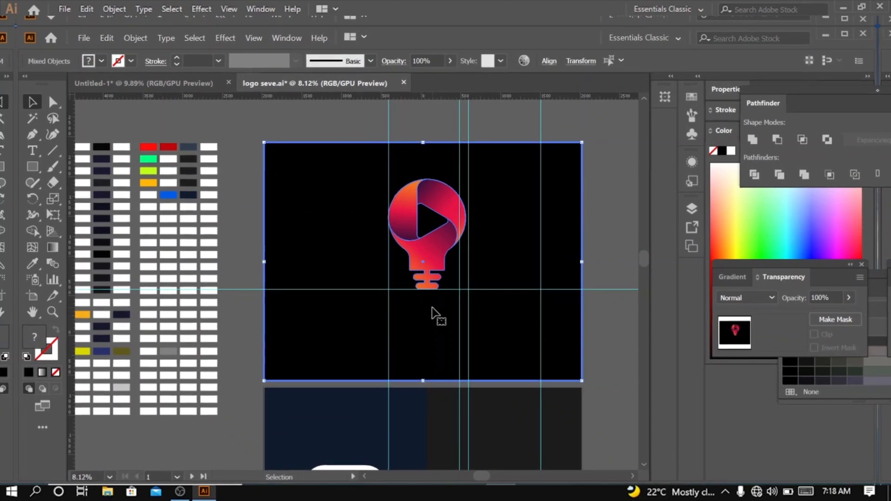
Try moving the bulb together with its black background away from the logo file's artboard.
drag(431, 307, 267, 420)
key(ctrl+z)
click(607, 371)
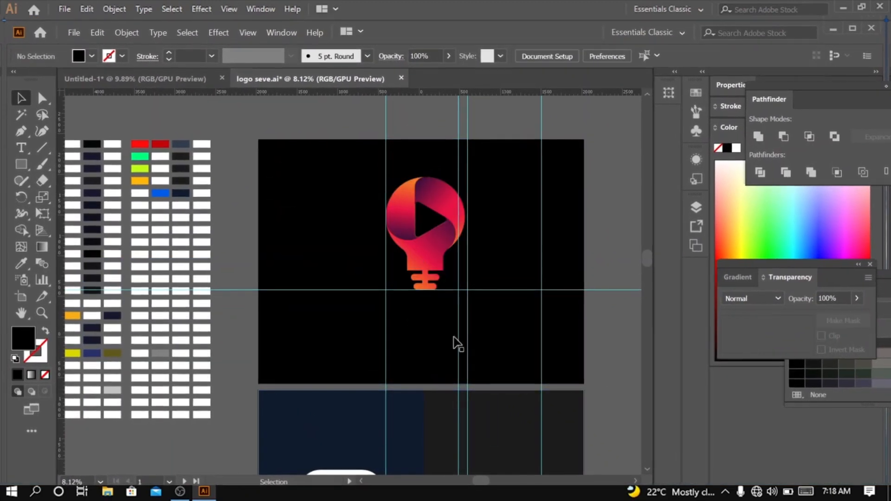
click(426, 313)
shift+click(433, 242)
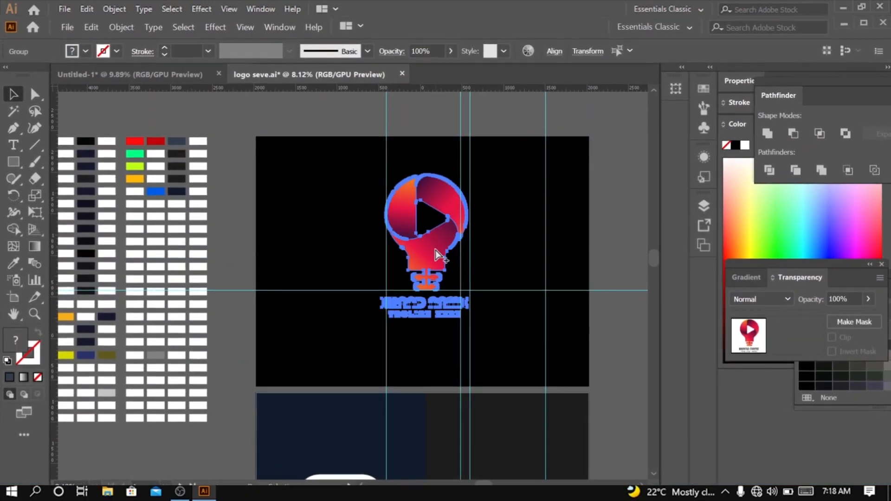
click(347, 251)
click(425, 254)
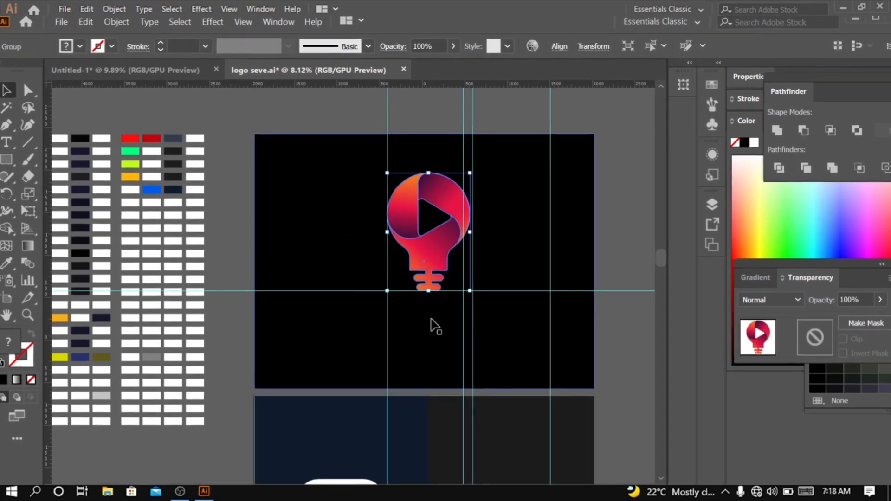
shift+click(343, 244)
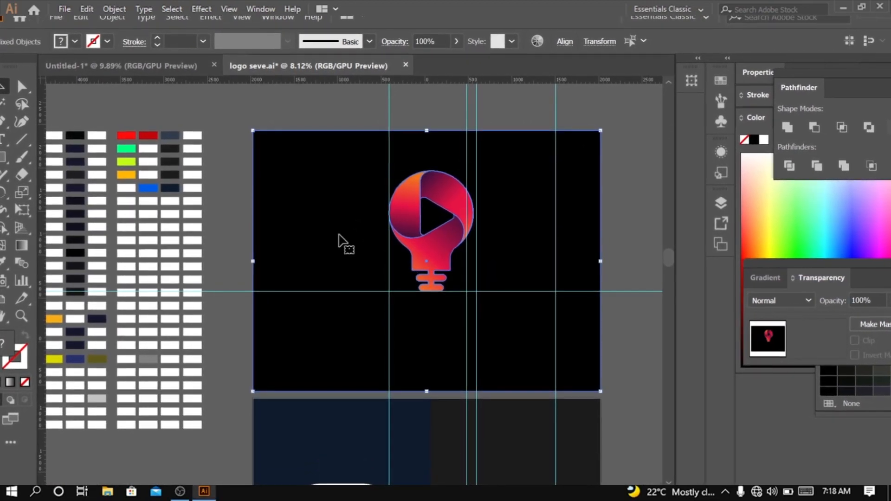
drag(342, 244, 148, 214)
key(ctrl+z)
Try deleting the bulb together with the black background from logo seve.ai, and undo the deletion.
click(274, 65)
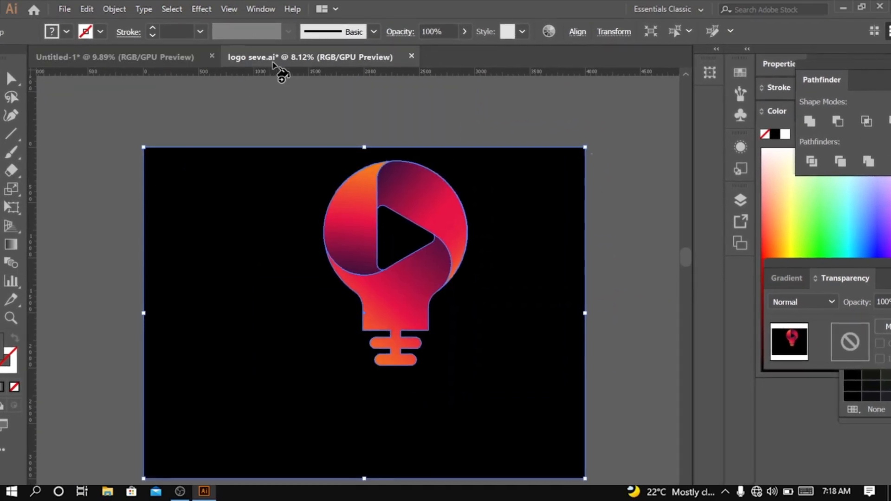
key(Delete)
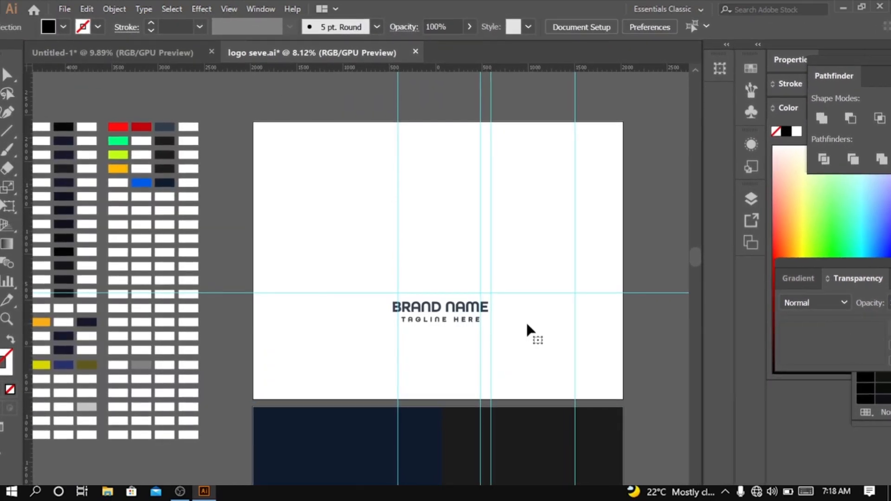
key(ctrl+z)
Delete only the black background rectangle from the logo file's artboard, keeping the bulb and text.
right_click(519, 279)
click(547, 326)
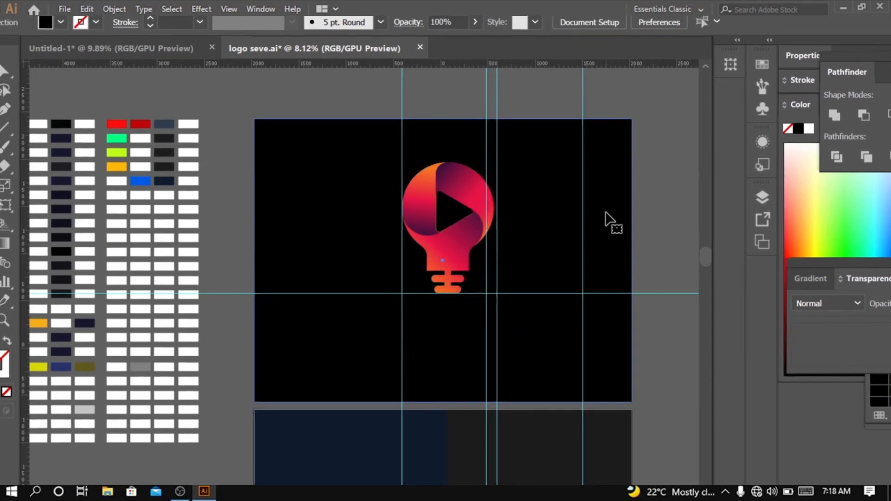
click(605, 215)
key(Delete)
Copy the bulb with the BRAND NAME and TAGLINE HERE text into the Untitled-1 document.
click(434, 171)
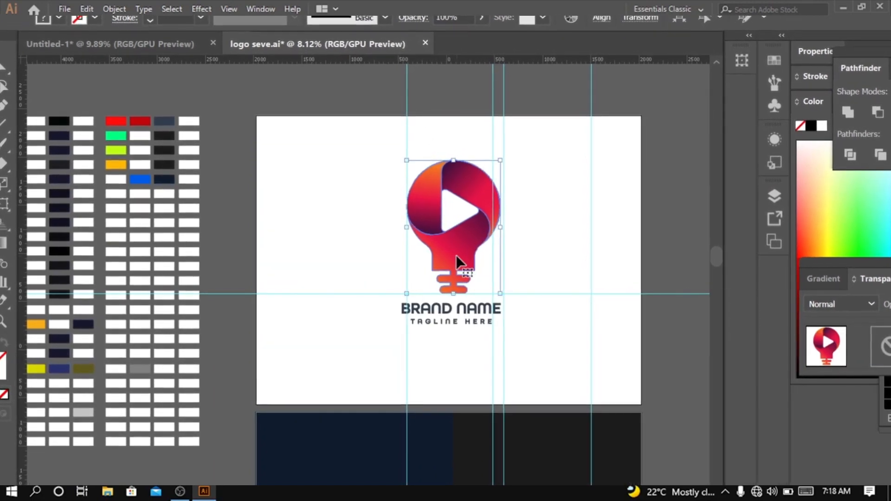
drag(457, 257, 465, 255)
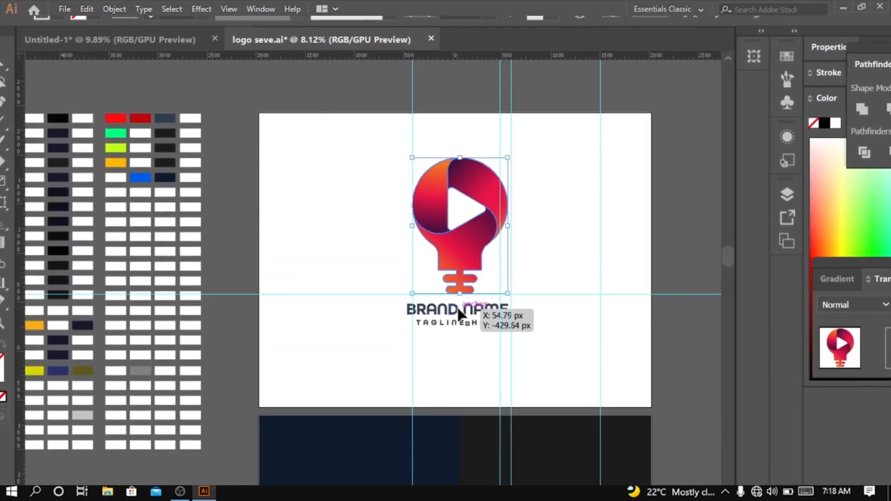
shift+click(459, 314)
drag(459, 315, 661, 197)
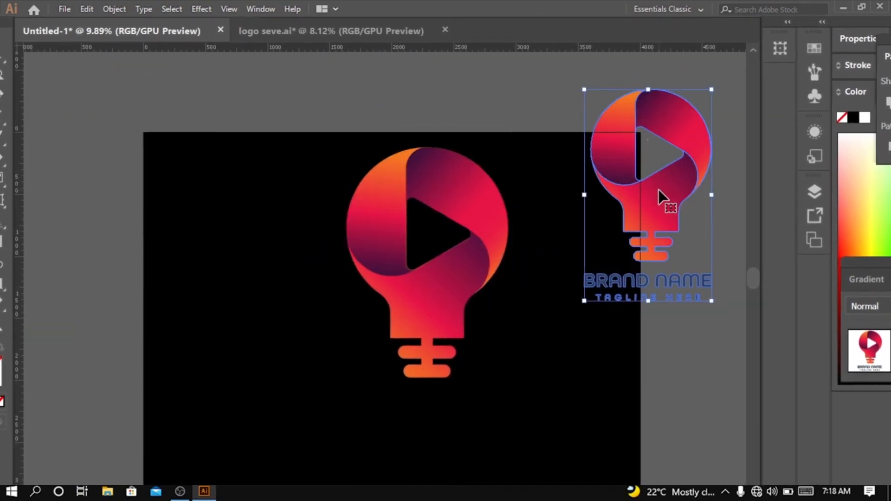
Delete the old large bulb from the black background in Untitled-1.
click(368, 225)
right_click(520, 276)
click(571, 143)
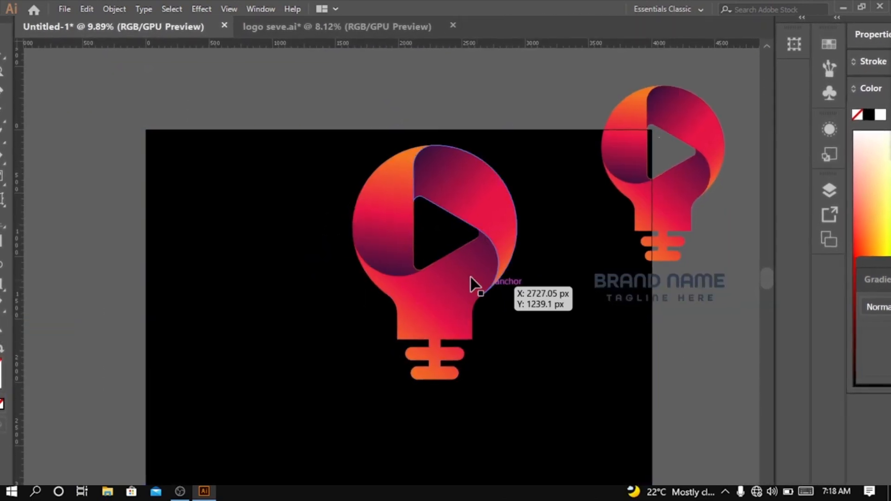
key(Delete)
Group the copied bulb with its brand name and tagline text, and lock the black background rectangle.
click(712, 223)
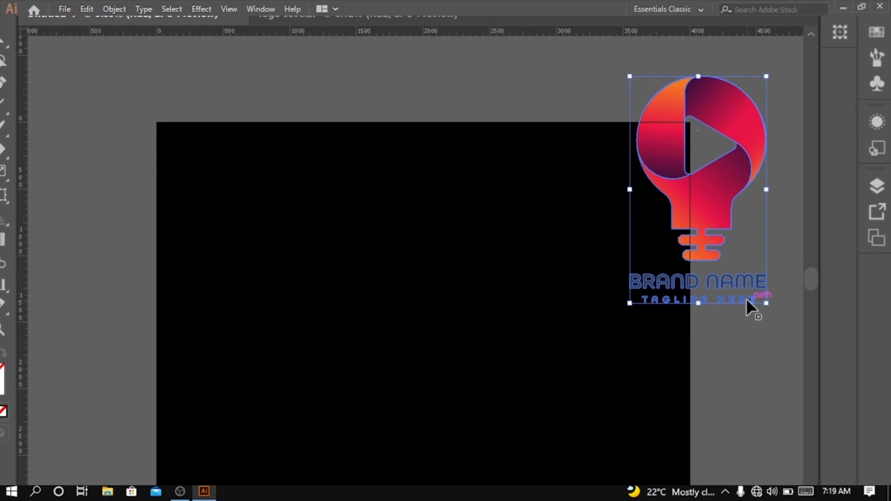
right_click(760, 215)
click(782, 337)
click(468, 226)
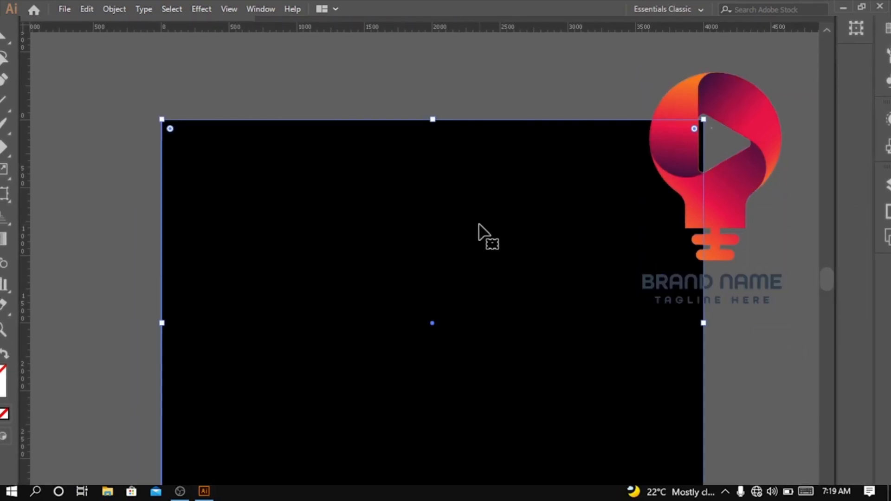
key(ctrl+2)
Move the grouped logo onto the black background and center it horizontally and vertically on the artboard.
drag(686, 229, 572, 328)
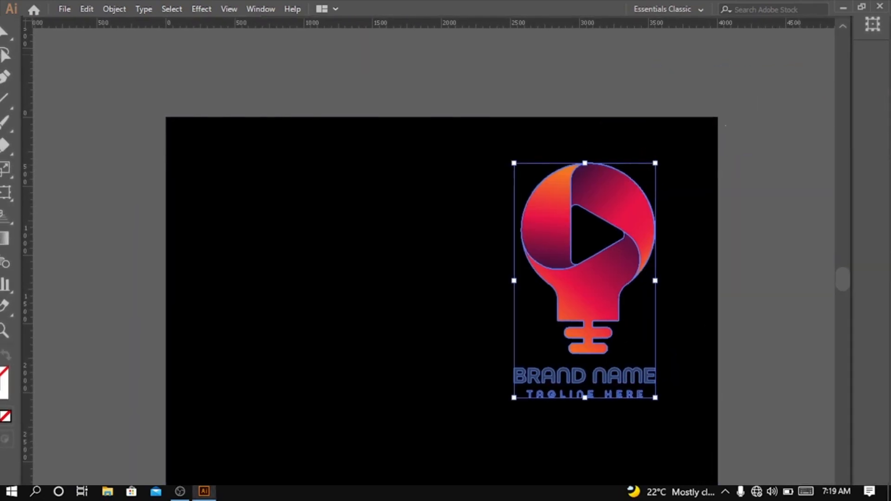
key(shift+F7)
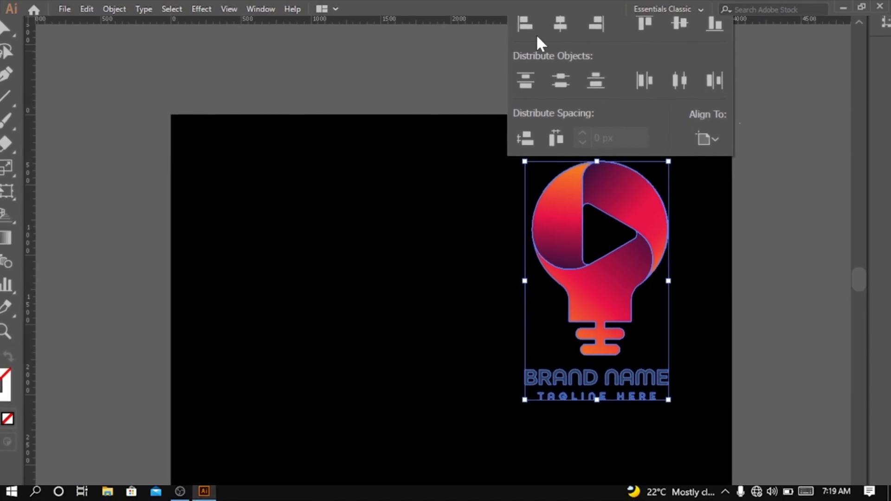
click(560, 23)
click(680, 23)
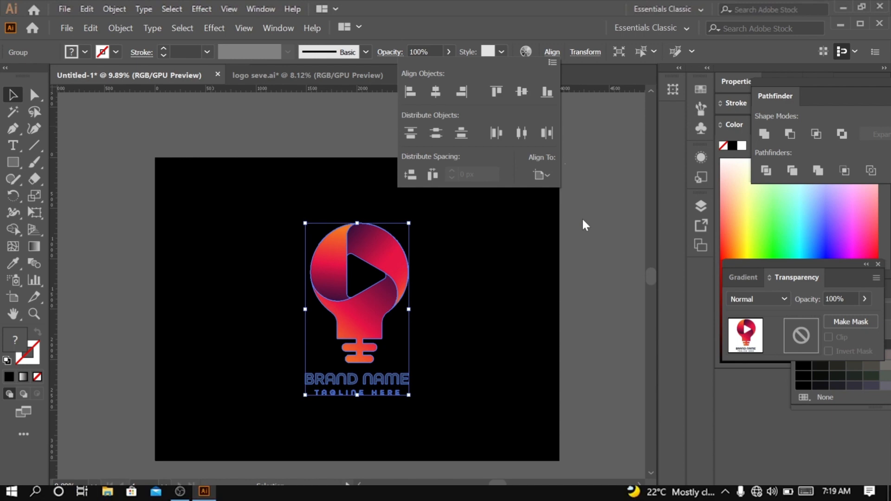
click(552, 326)
click(513, 321)
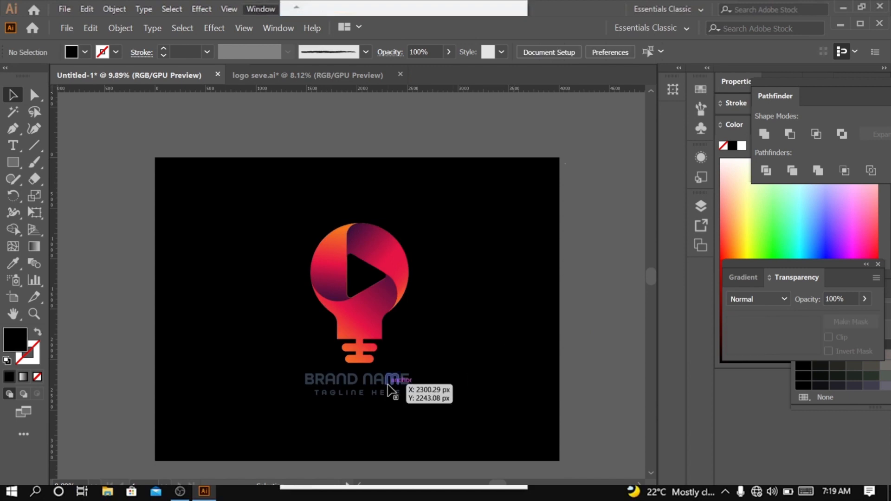
Ungroup the centered logo and select only the BRAND NAME and TAGLINE HERE text.
right_click(371, 393)
click(432, 261)
click(418, 388)
click(397, 378)
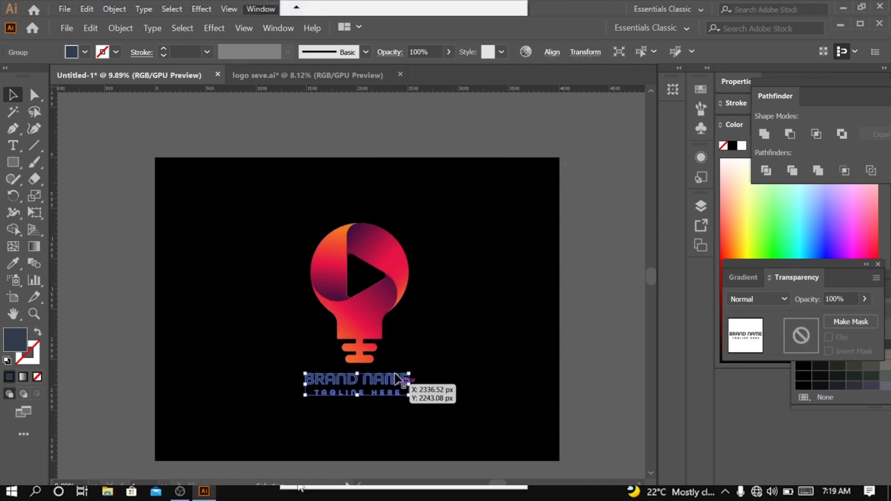
Recolor the brand name and tagline text white from a swatch in logo seve.ai, and copy it into Untitled-1.
click(324, 75)
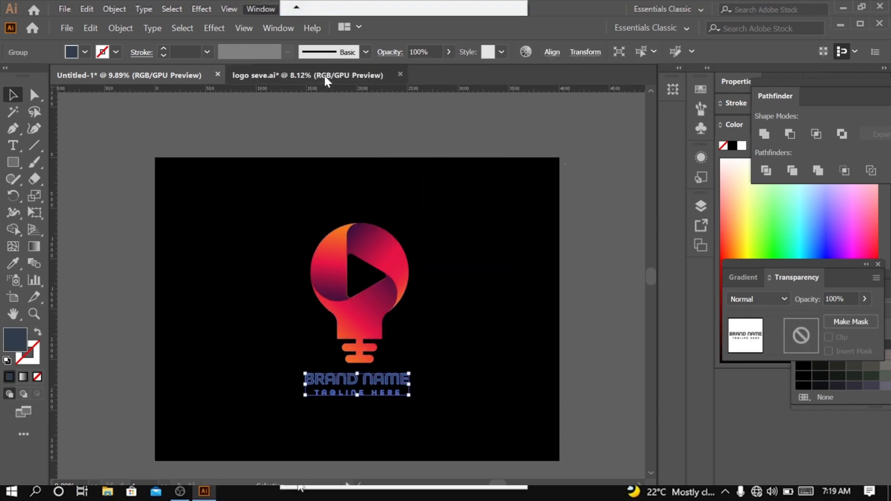
right_click(435, 305)
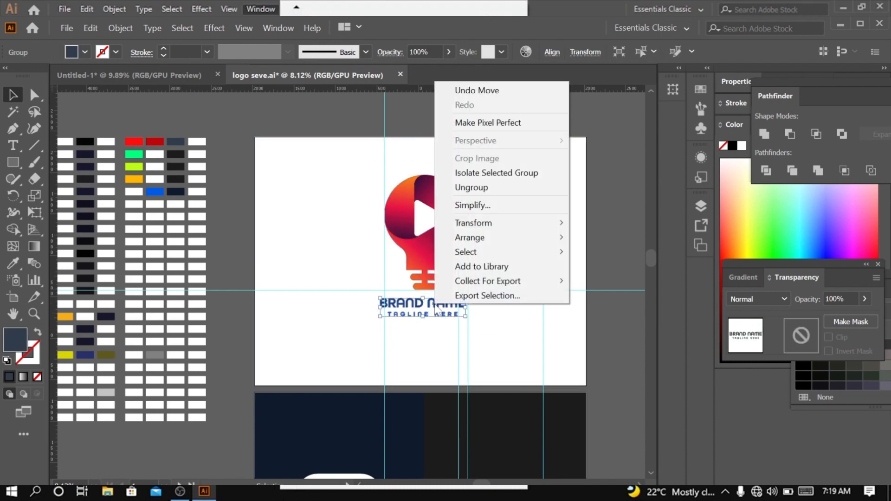
click(420, 304)
click(199, 142)
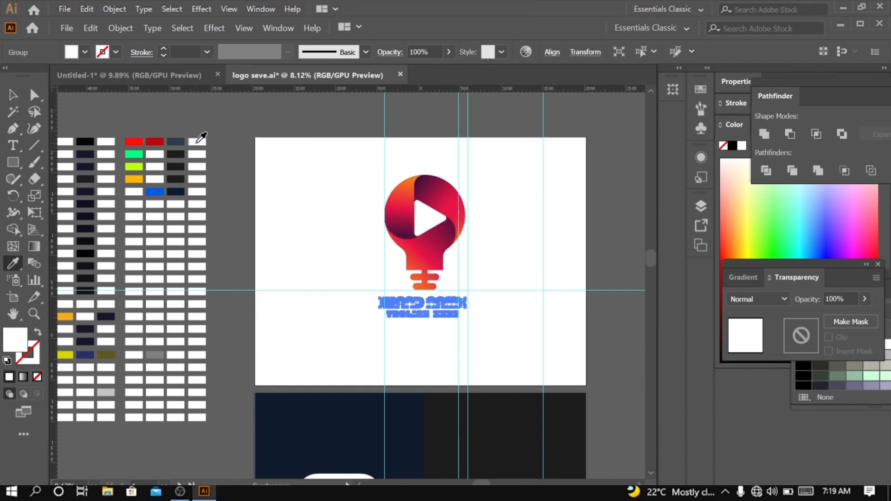
drag(408, 301, 202, 100)
drag(277, 272, 258, 269)
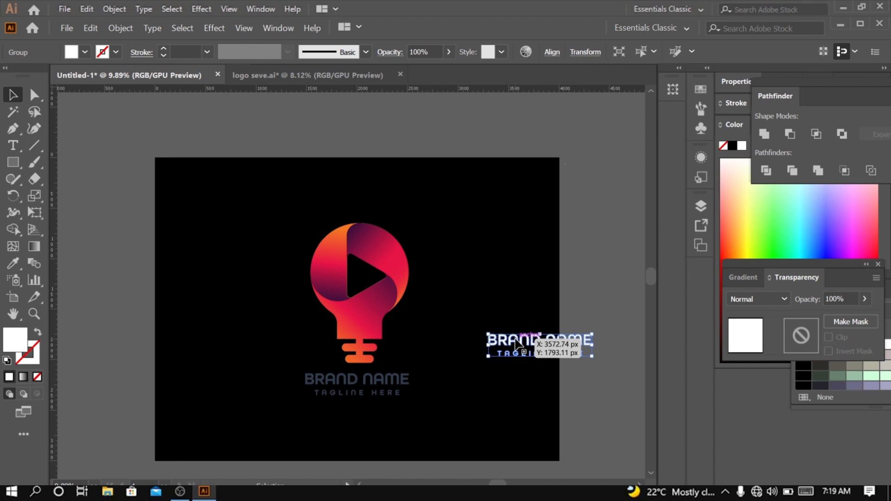
Place a horizontal guide along the dark brand text's top edge and a vertical guide along its left edge.
click(478, 416)
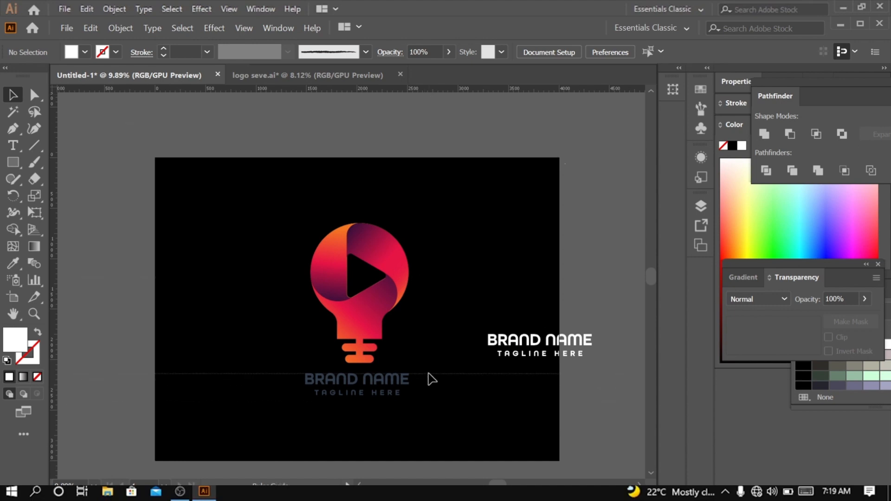
click(378, 377)
drag(475, 449, 474, 449)
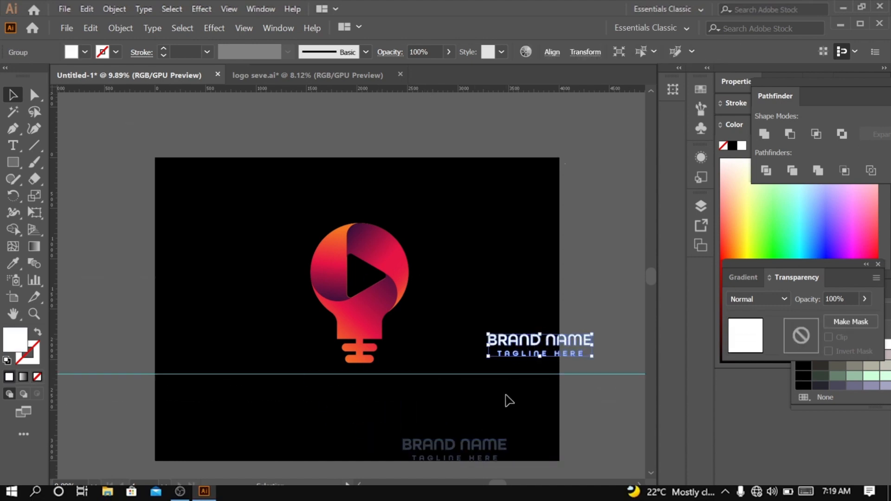
key(ctrl+z)
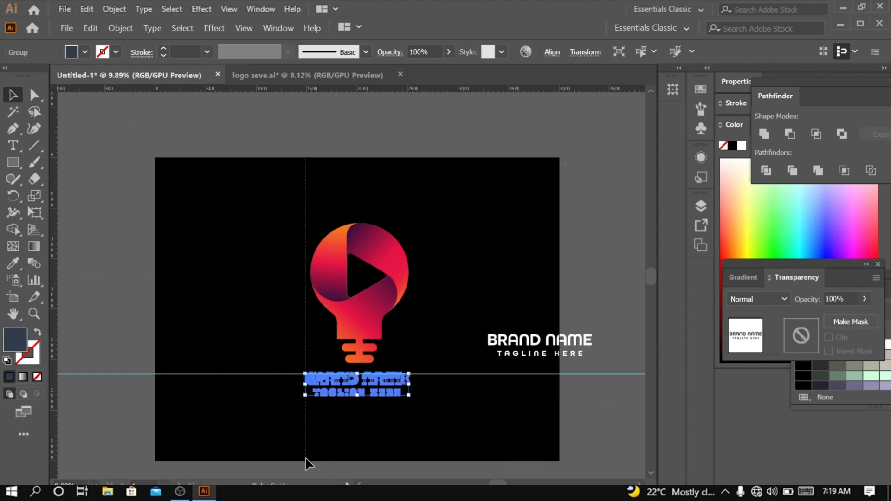
drag(305, 458, 306, 458)
Move the dark text aside, align the white text to the guides beneath the bulb, and delete the horizontal guide.
drag(550, 445, 359, 384)
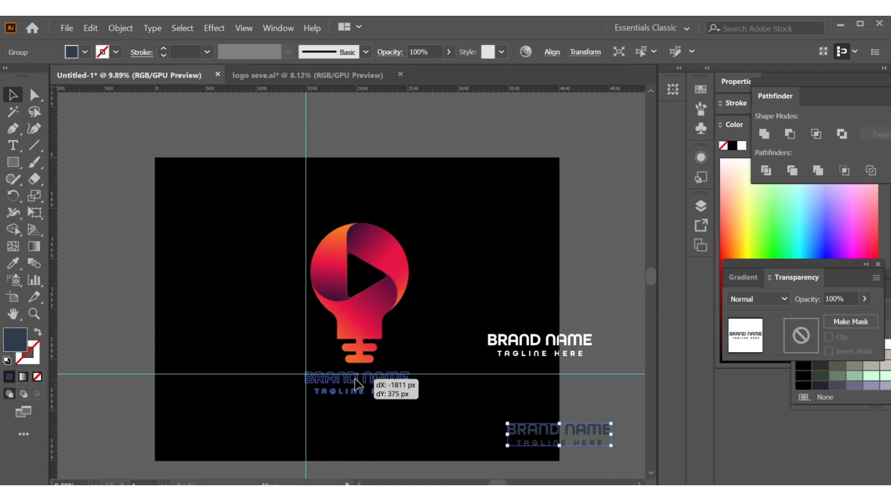
click(444, 375)
key(Delete)
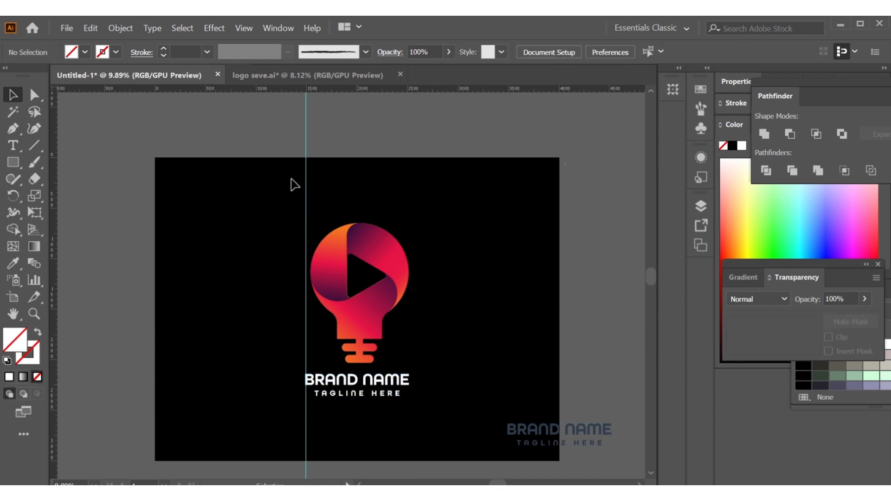
Select the bulb group and bring up its object commands.
right_click(380, 301)
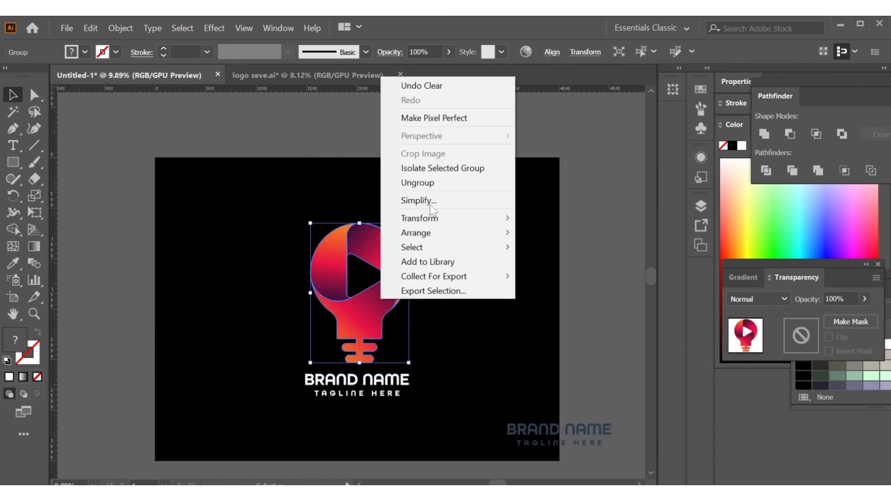